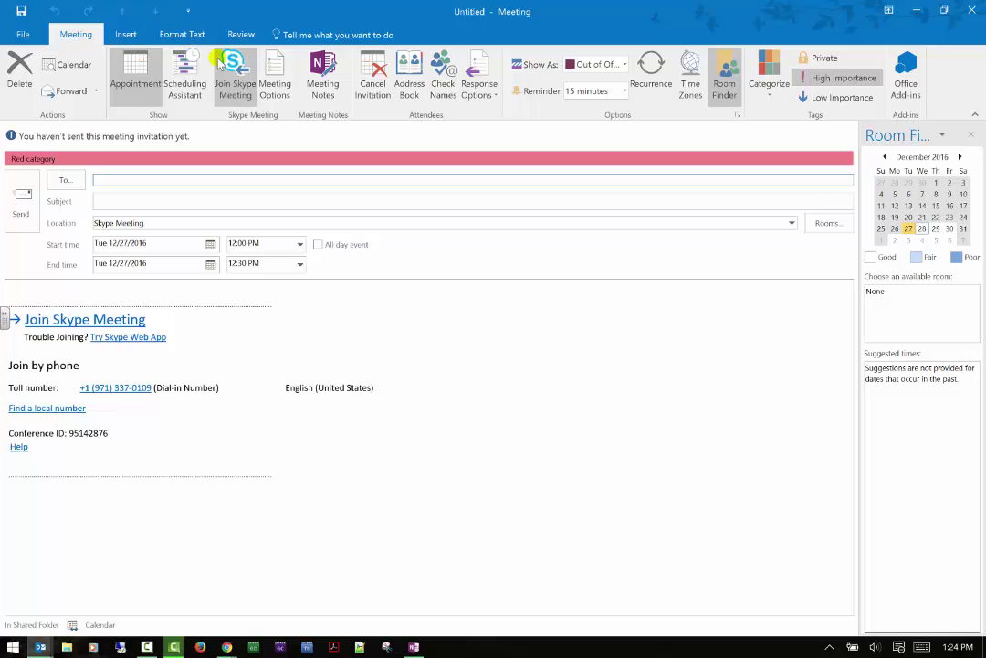
Attach the recent file onenoteapp1.PNG to the meeting invitation.
click(128, 35)
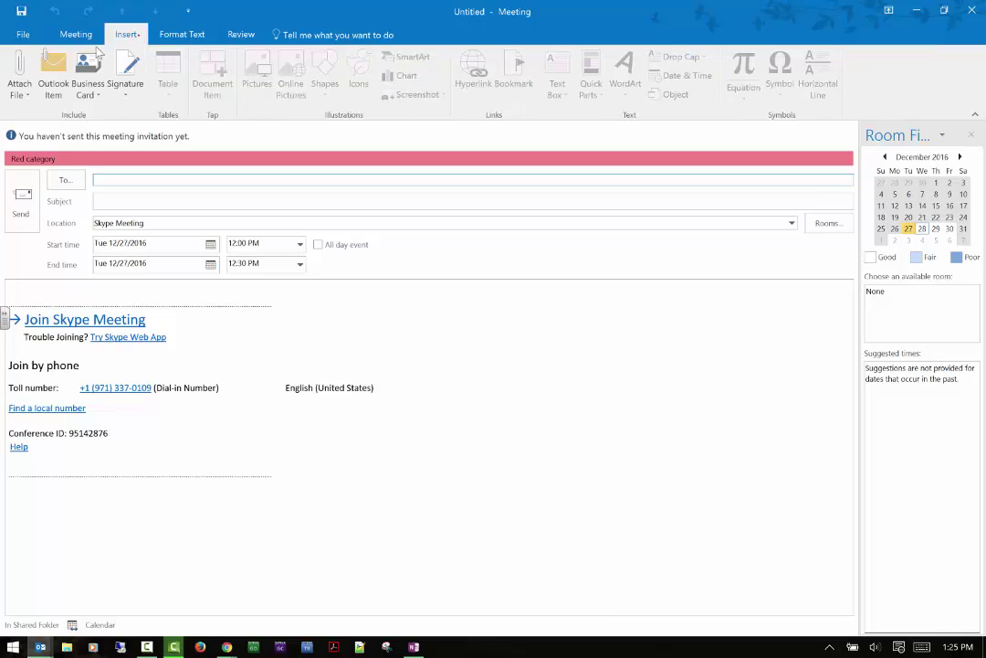
click(28, 95)
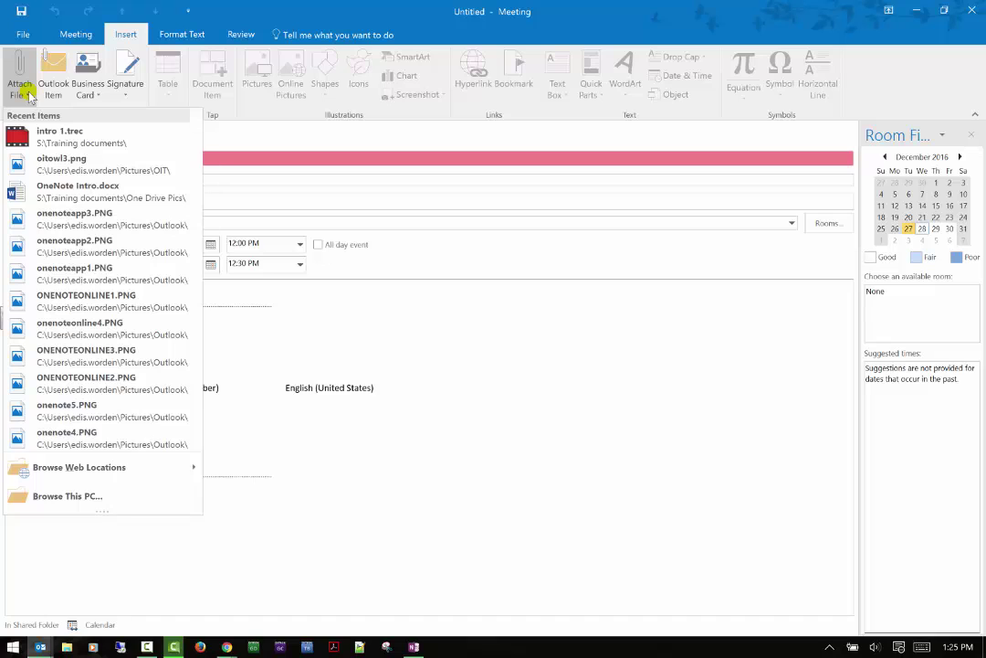
click(122, 267)
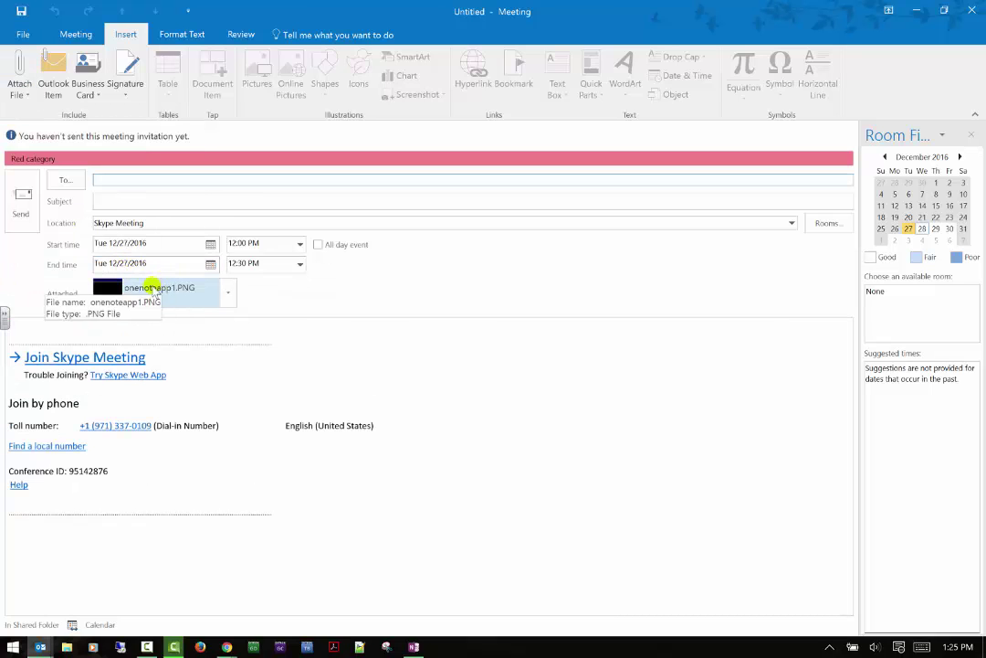
click(27, 95)
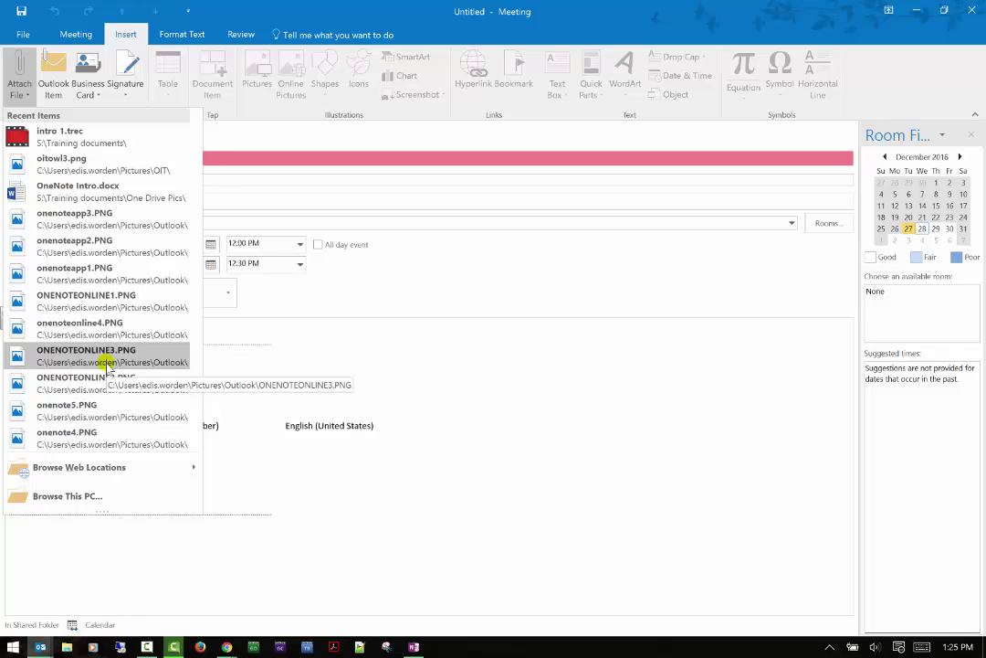
mouse_move(110, 469)
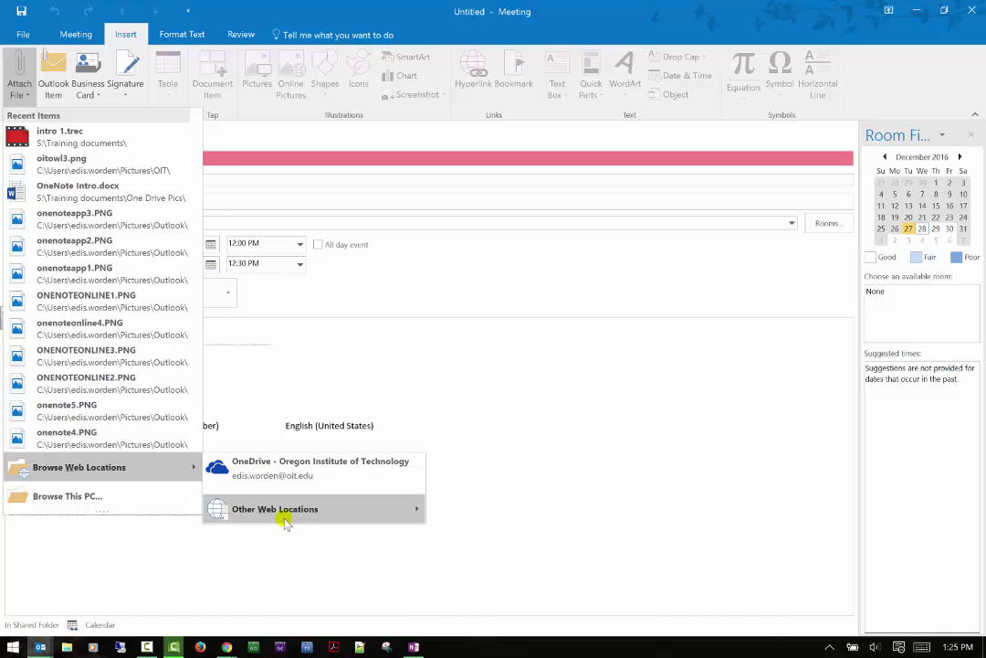
mouse_move(286, 521)
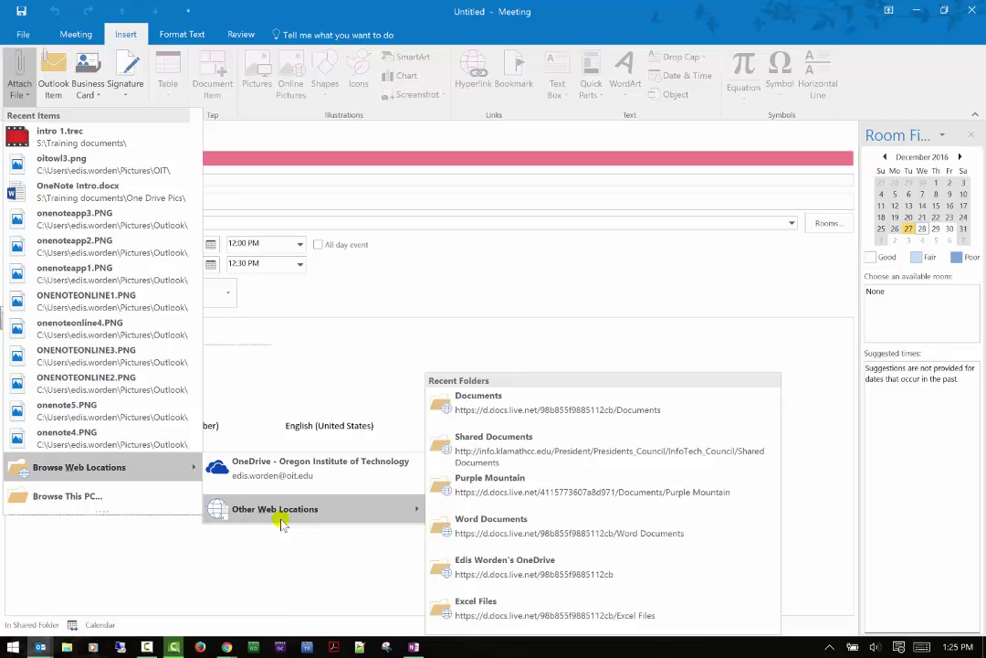
click(507, 352)
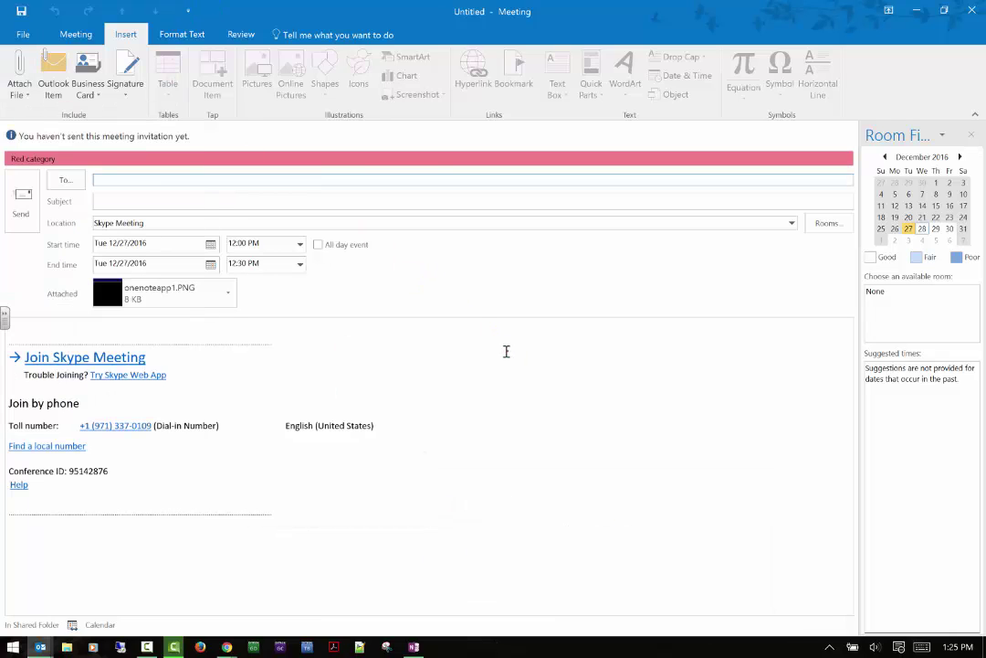
Attach the "December Time Cards" email from the Inbox to the meeting as an Outlook item attachment.
click(53, 89)
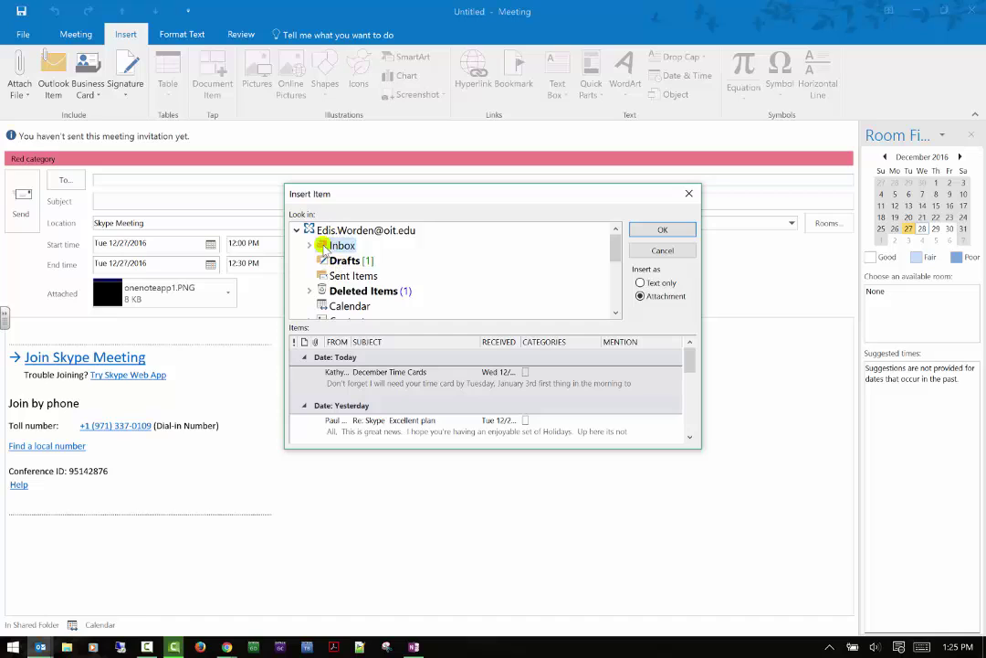
click(310, 246)
scroll(358, 262, down, 1)
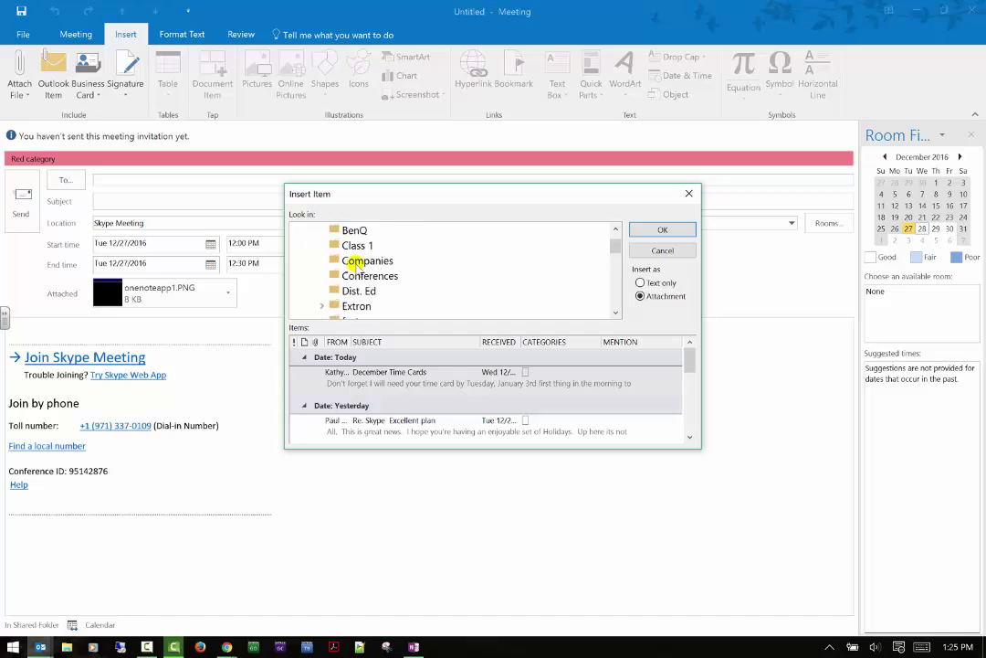
scroll(356, 261, down, 10)
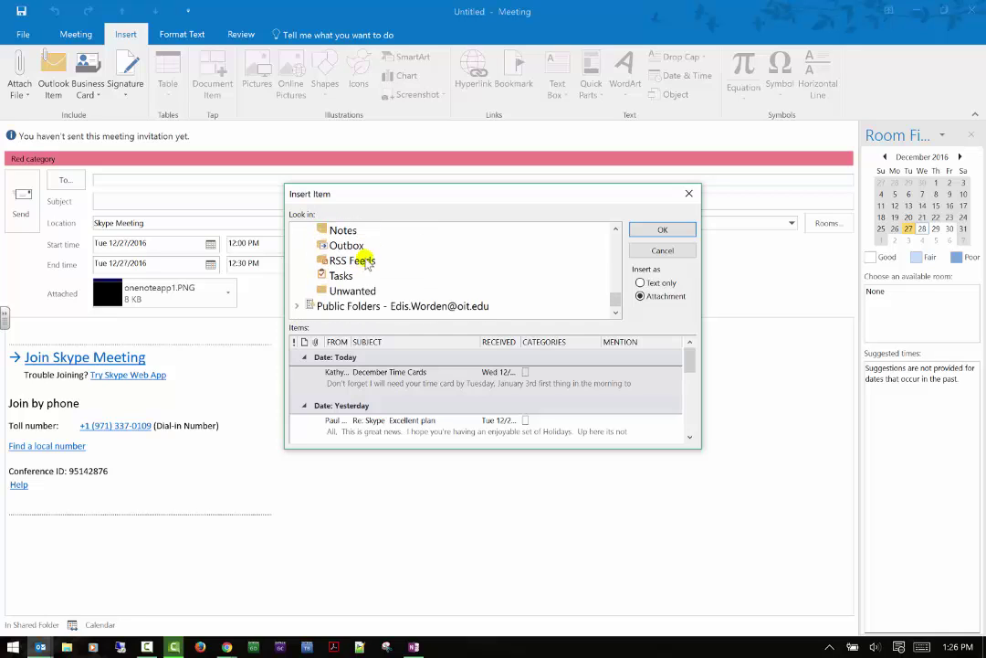
scroll(369, 262, up, 1)
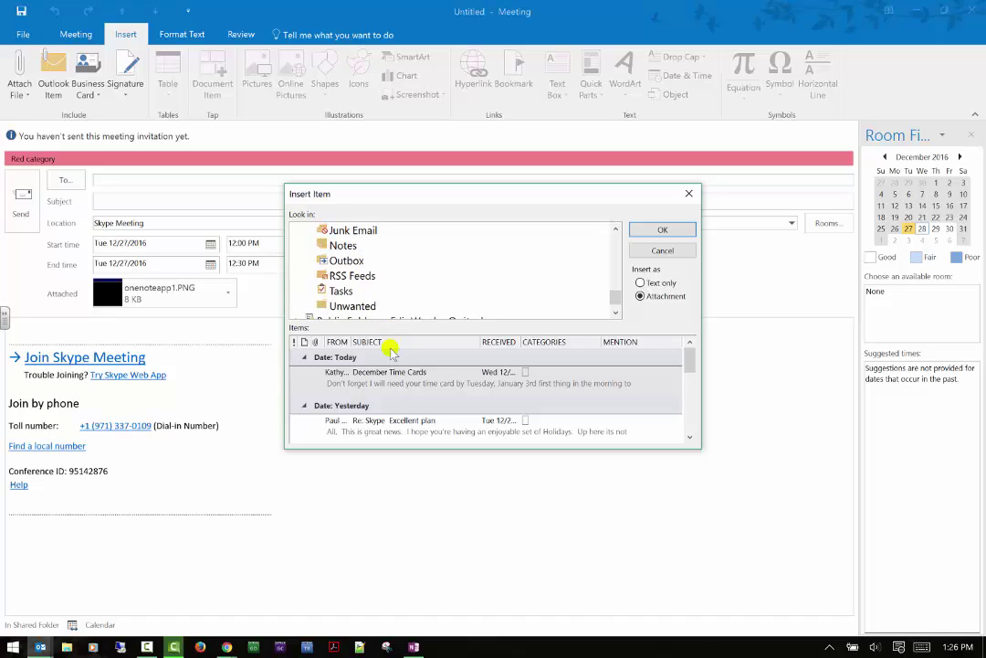
click(407, 384)
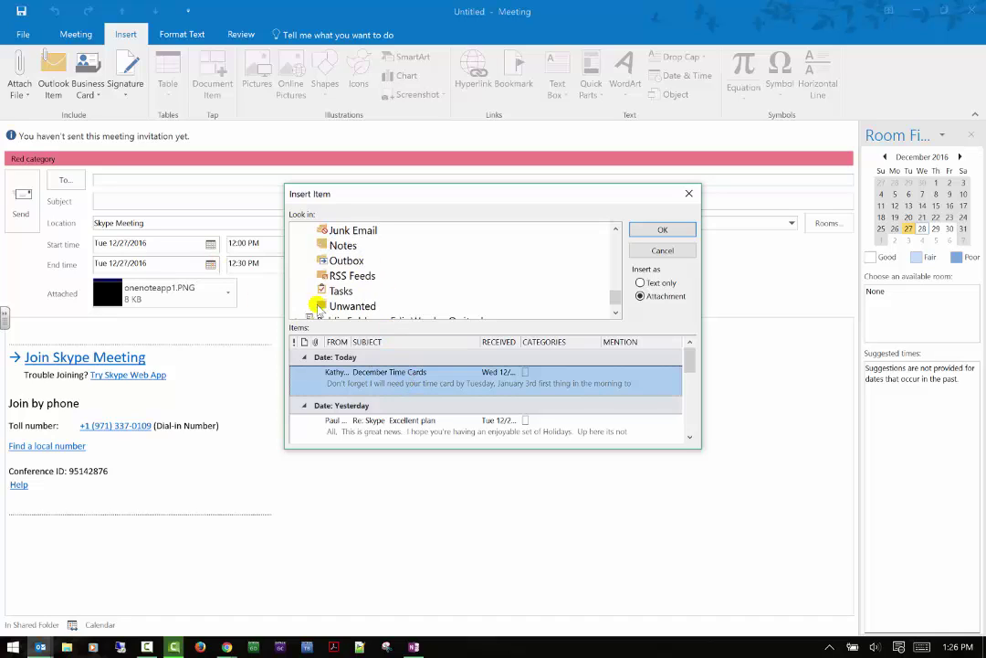
click(671, 232)
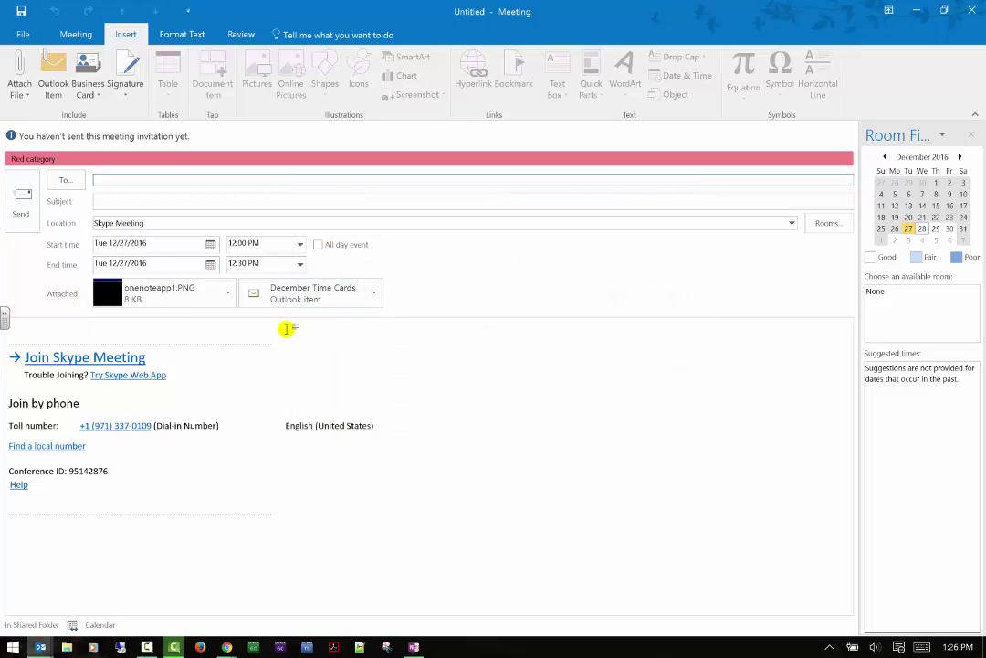
Insert the business card of the first entry in Contacts into the meeting invitation.
click(88, 90)
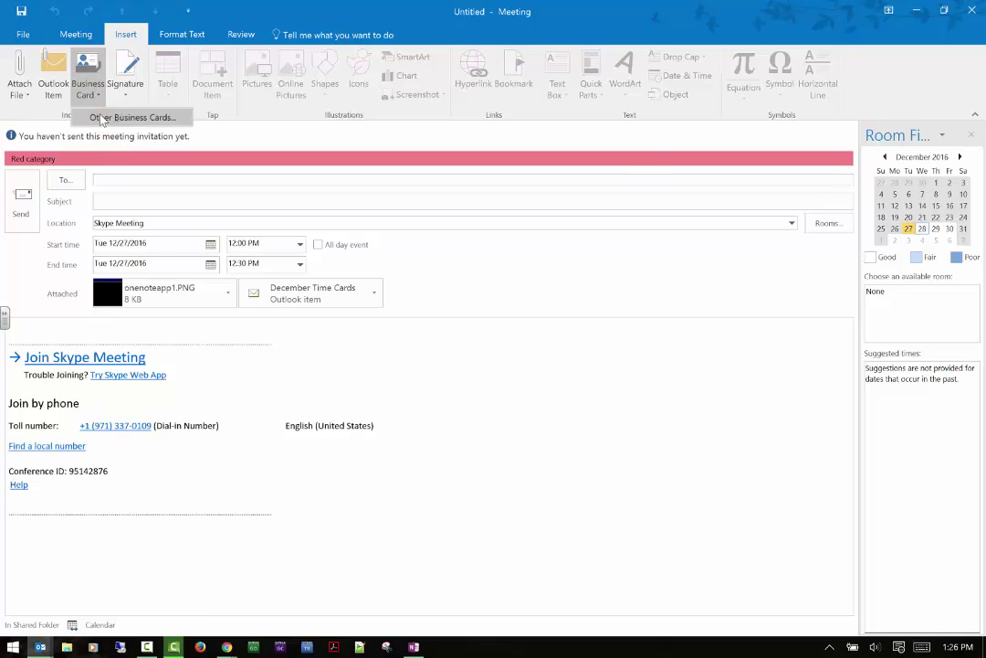
click(101, 105)
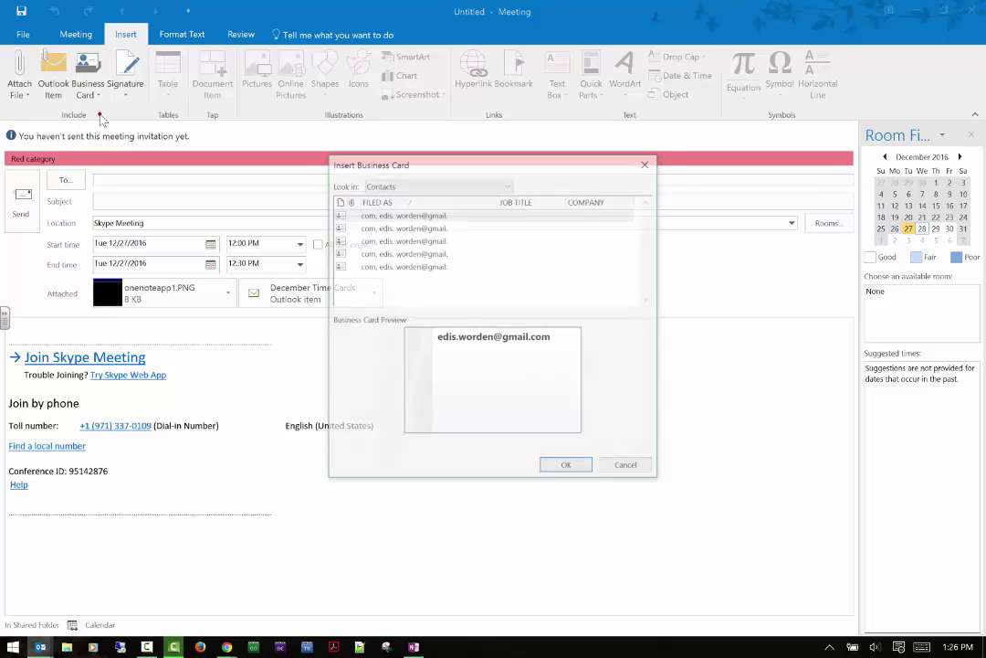
click(416, 218)
click(567, 466)
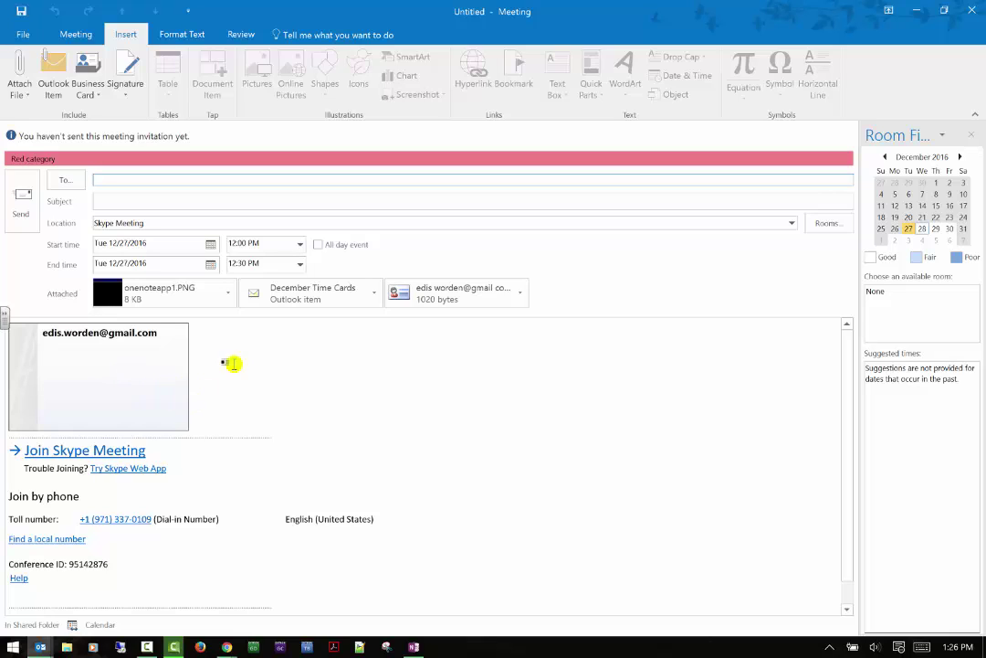
Insert the saved signature below the business card in the meeting body, and place the cursor at the end of the card.
click(125, 90)
click(128, 117)
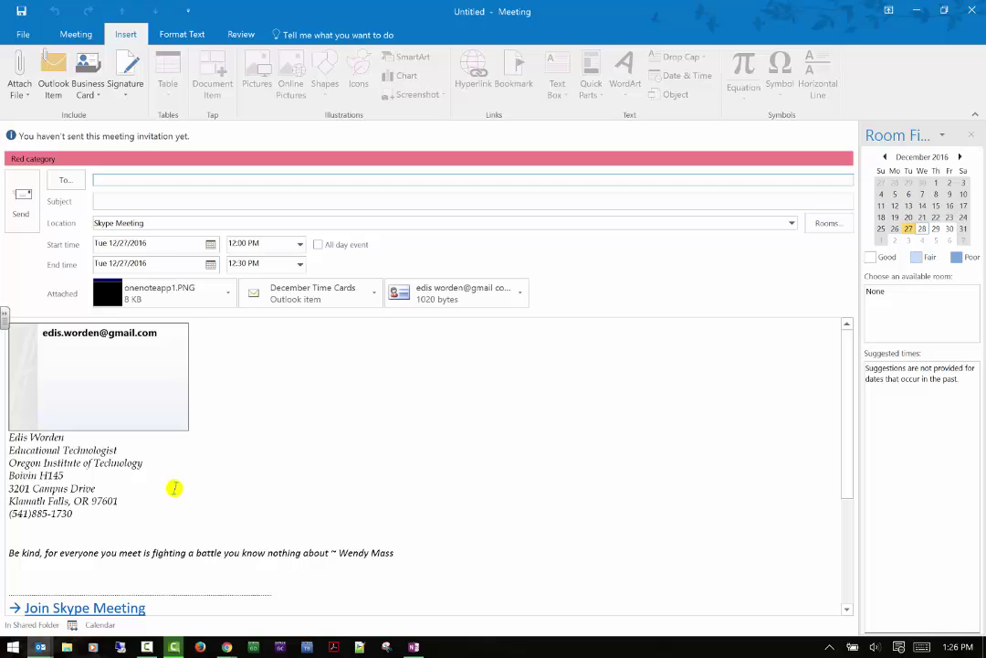
scroll(178, 484, down, 2)
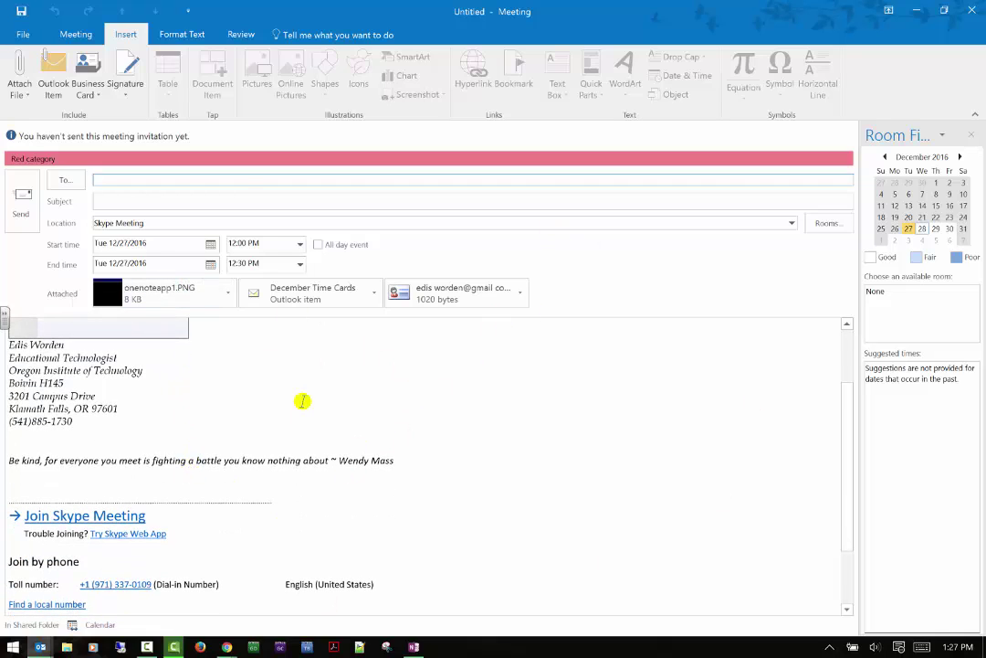
scroll(303, 401, up, 2)
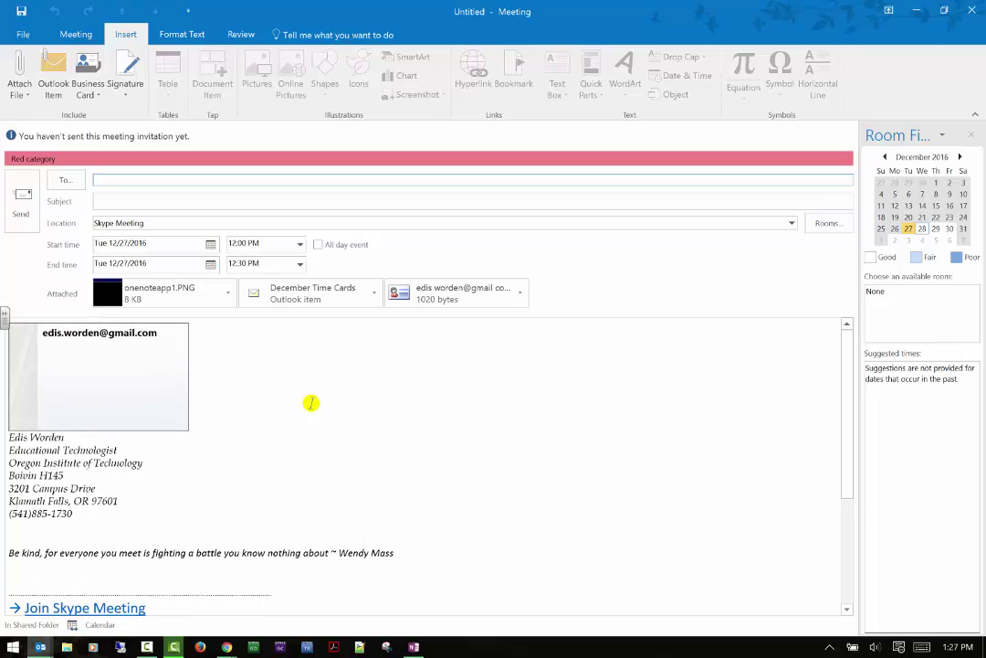
click(319, 418)
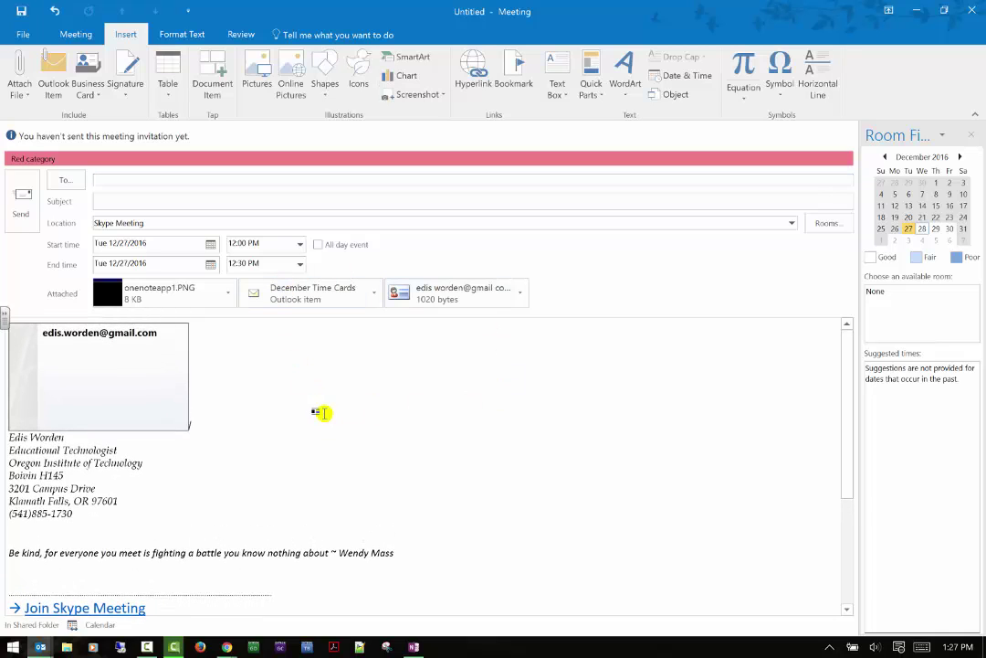
click(169, 91)
click(169, 91)
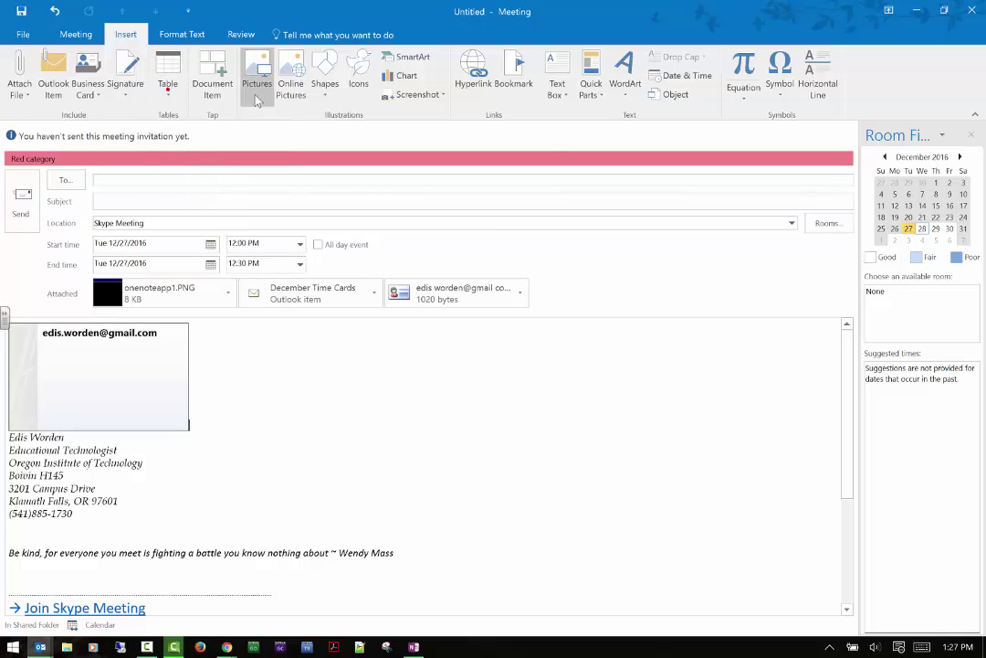
click(224, 95)
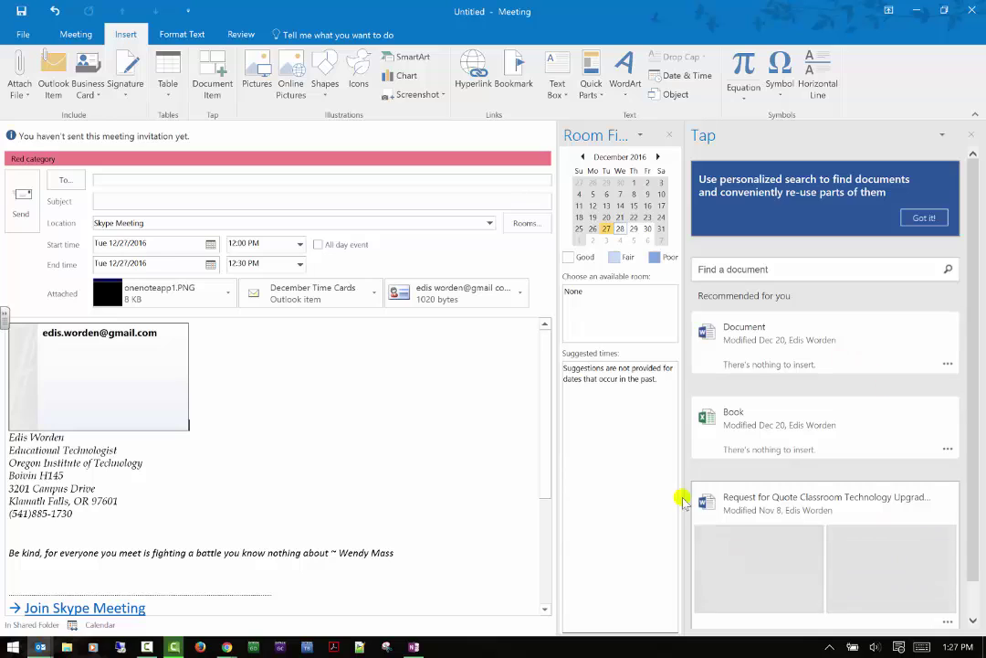
click(970, 135)
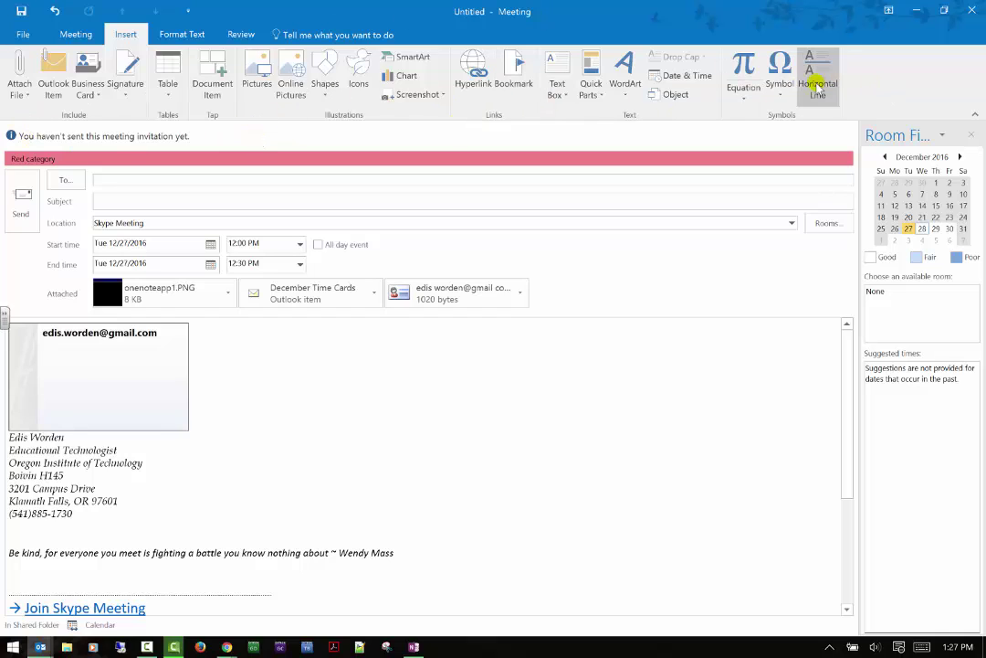
Insert the AutoText Quick Part containing the sender's name beside the business card.
click(602, 92)
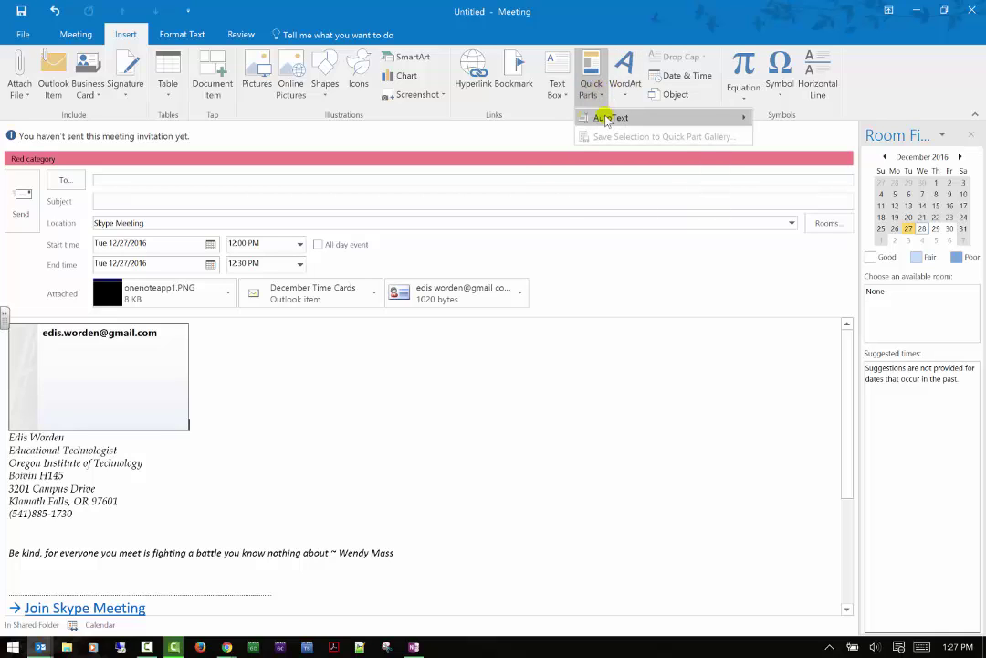
mouse_move(606, 120)
click(434, 165)
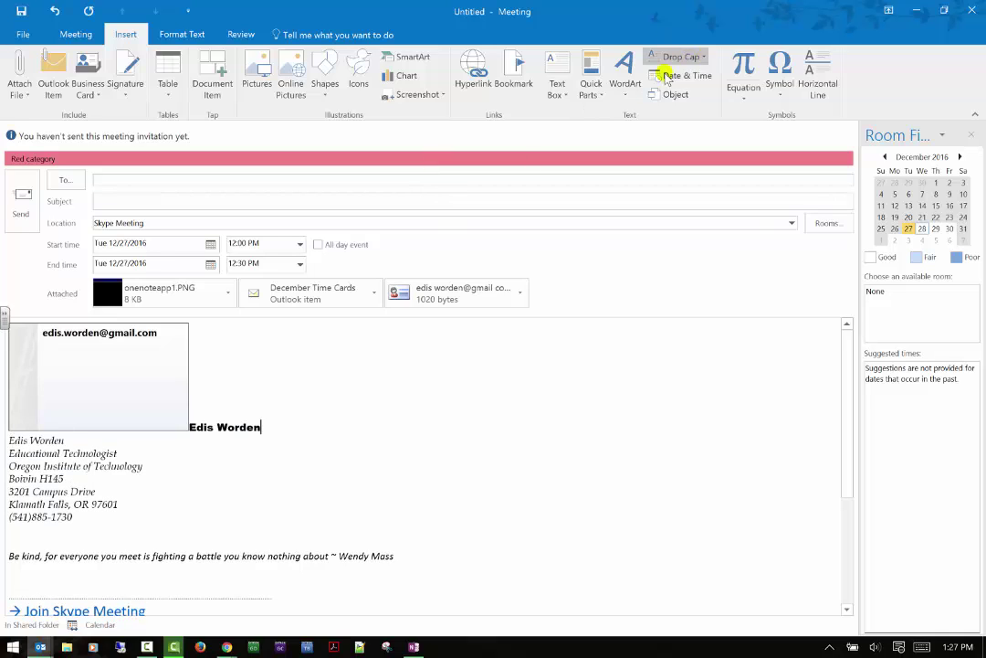
Insert a horizontal line between the AutoText name and the signature in the meeting body.
click(620, 99)
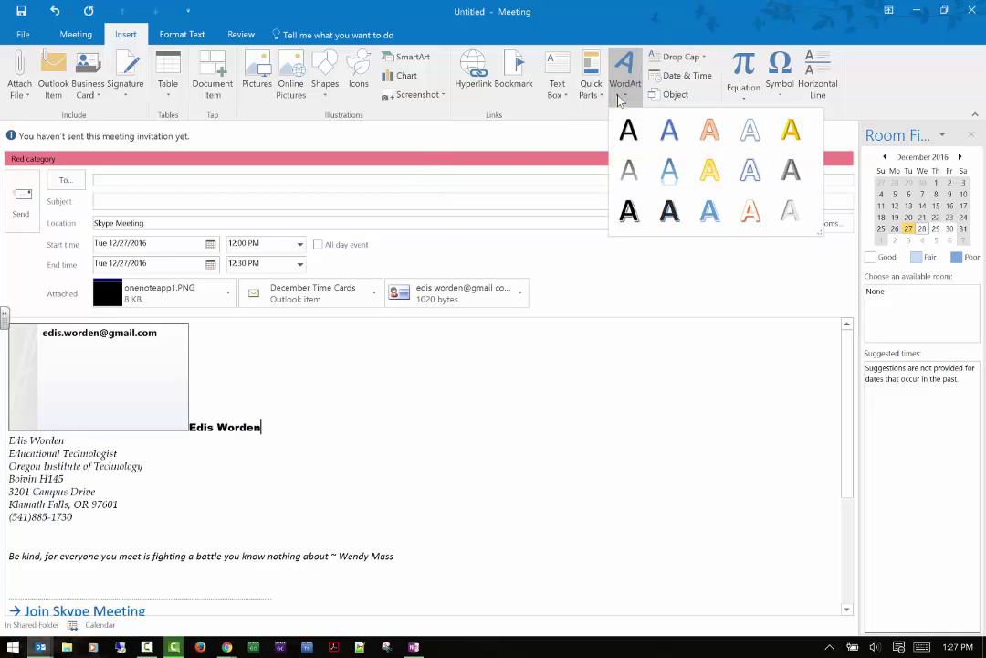
click(620, 100)
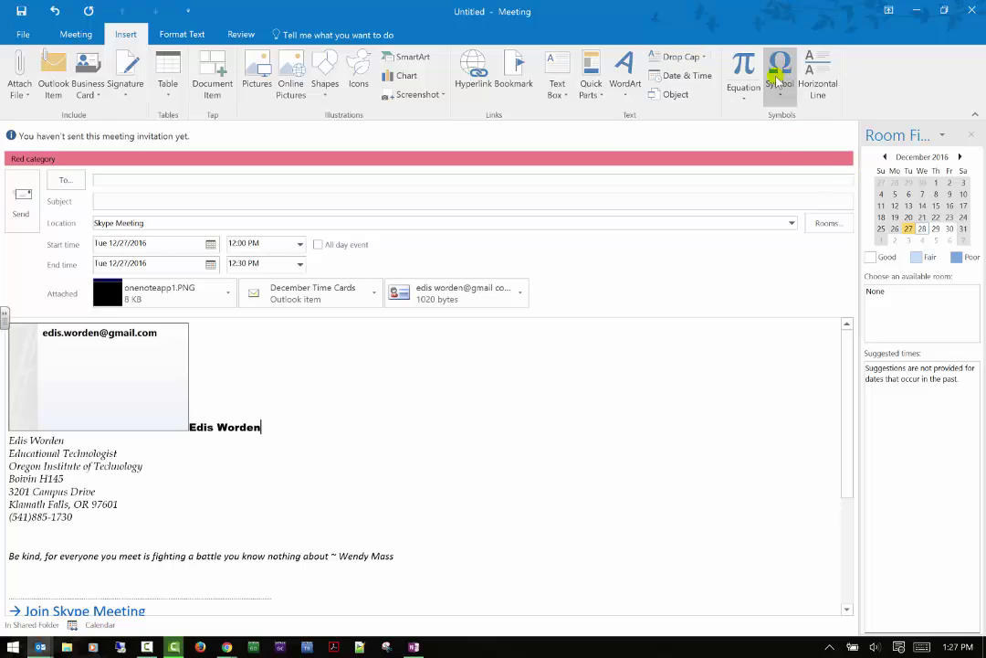
click(820, 77)
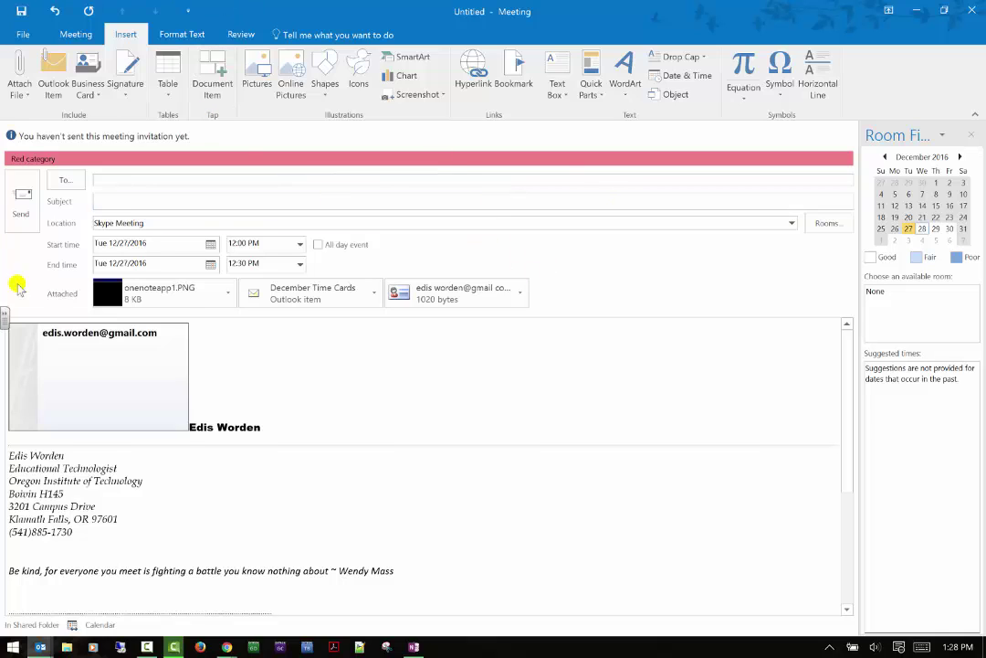
Bring up the text formatting tools and close the Room Finder.
click(169, 37)
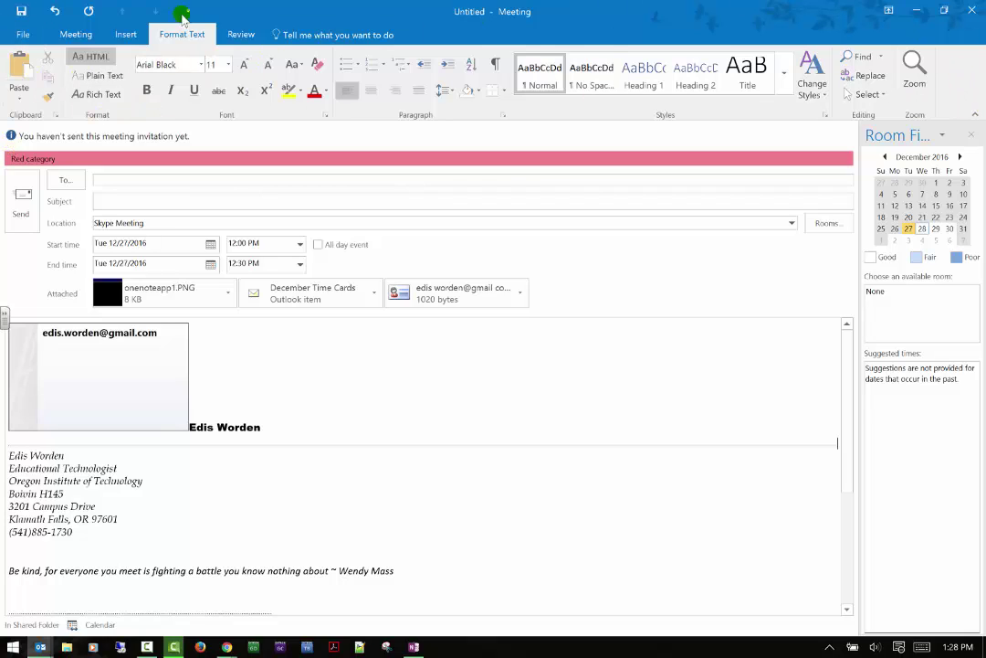
click(973, 136)
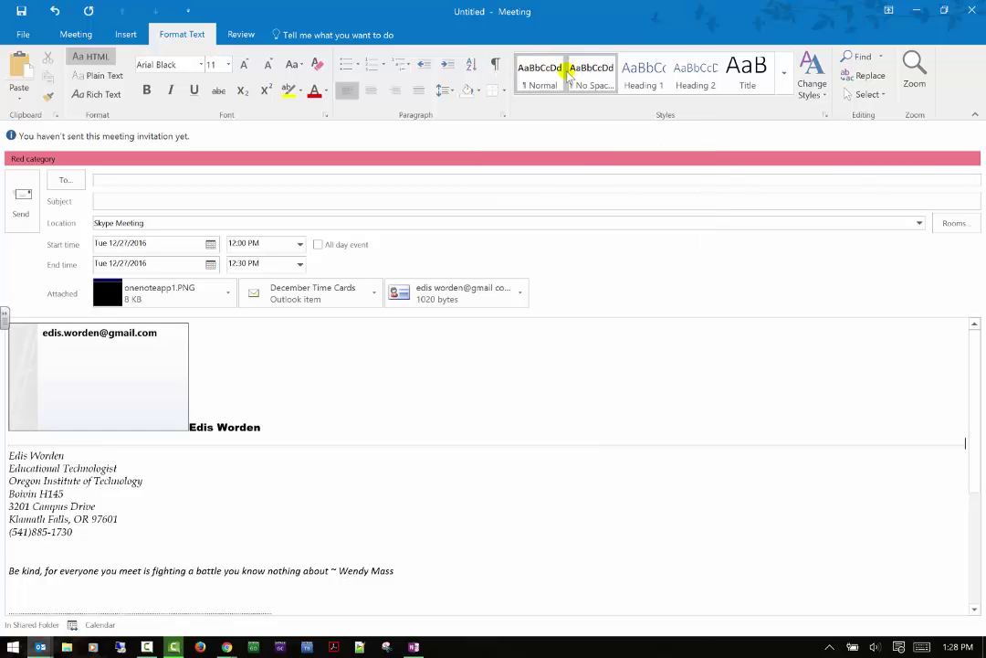
click(786, 75)
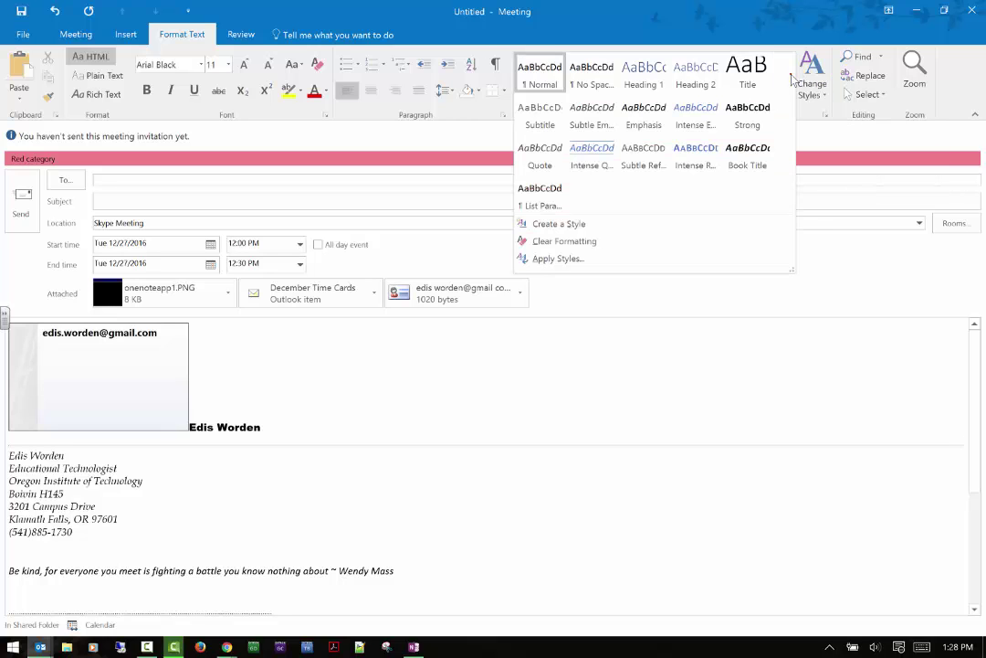
click(813, 89)
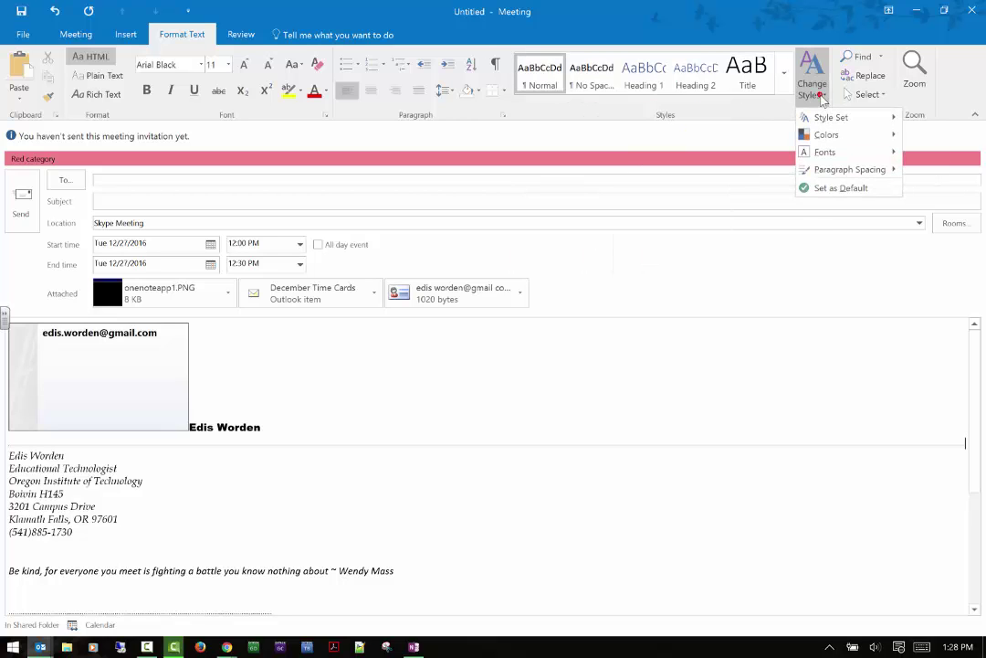
click(821, 95)
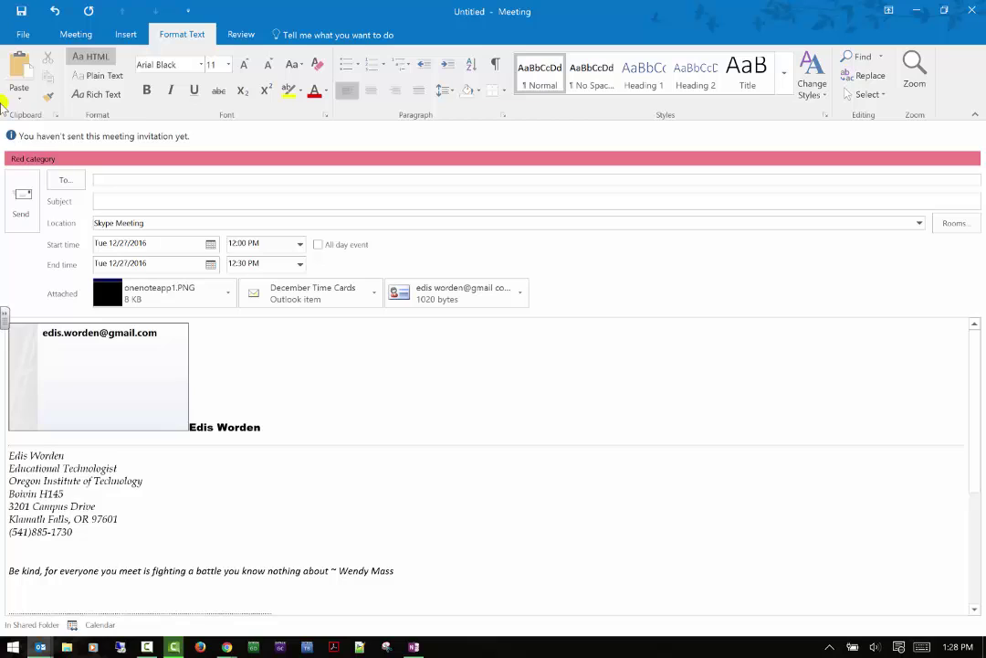
click(241, 36)
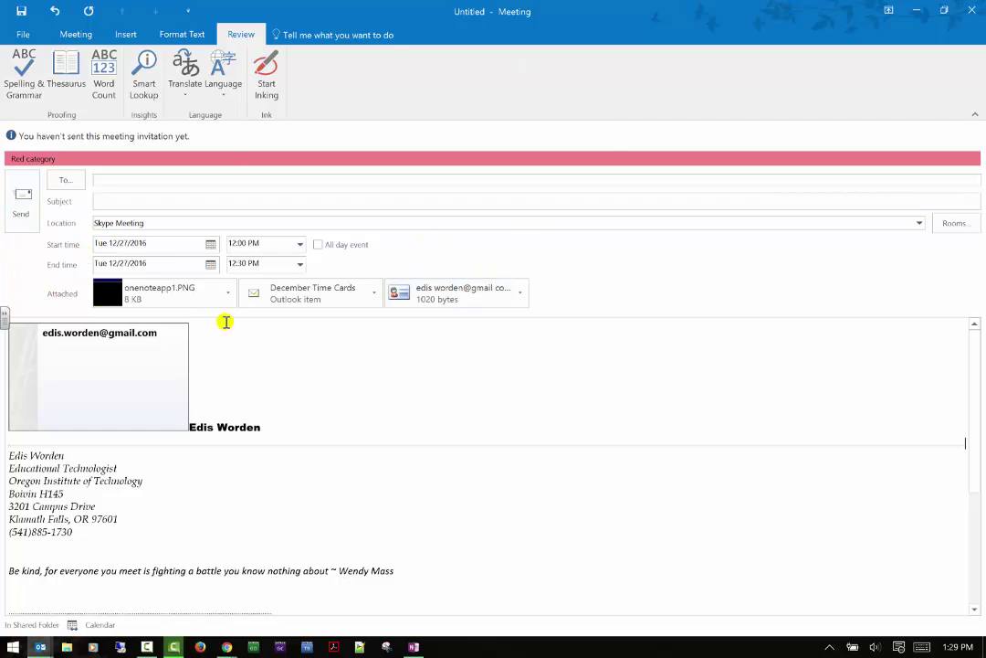
click(392, 293)
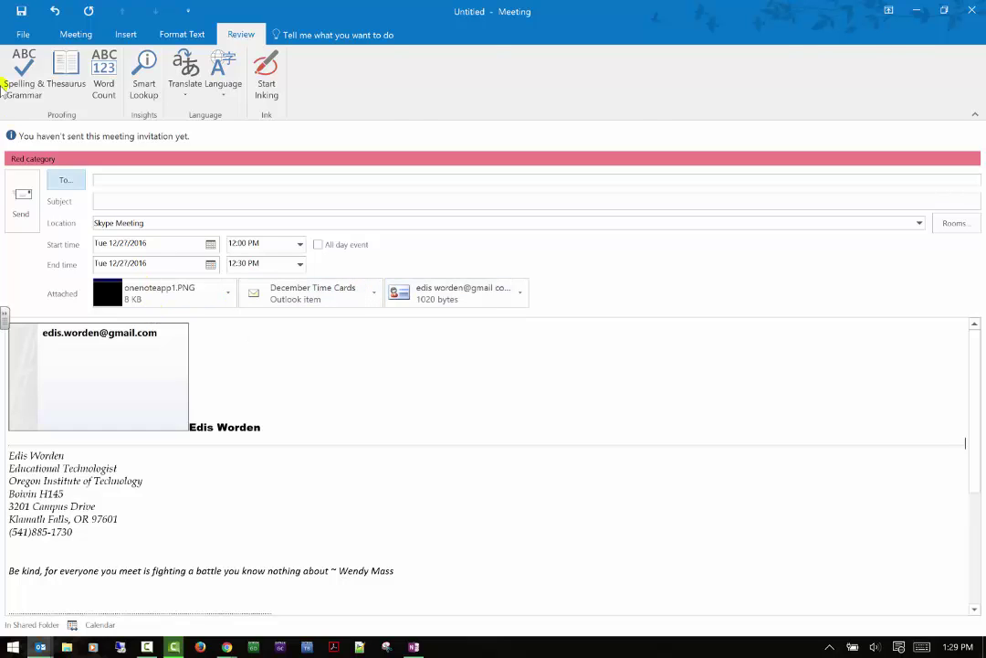
Check the meeting invitation's word count statistics and view the available translation options.
scroll(20, 64, up, 1)
scroll(210, 34, down, 1)
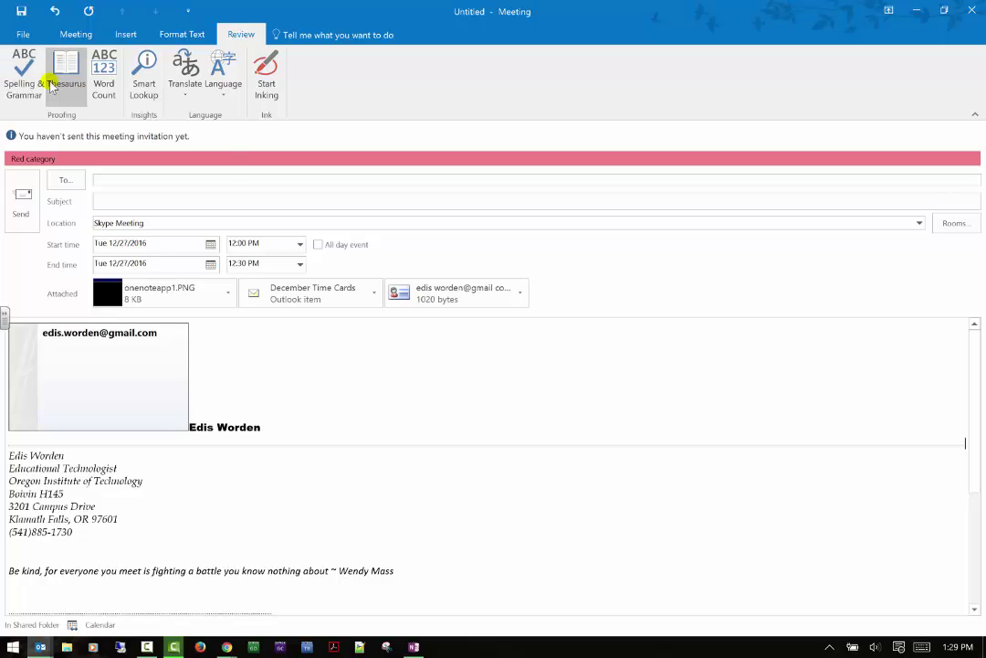
click(109, 80)
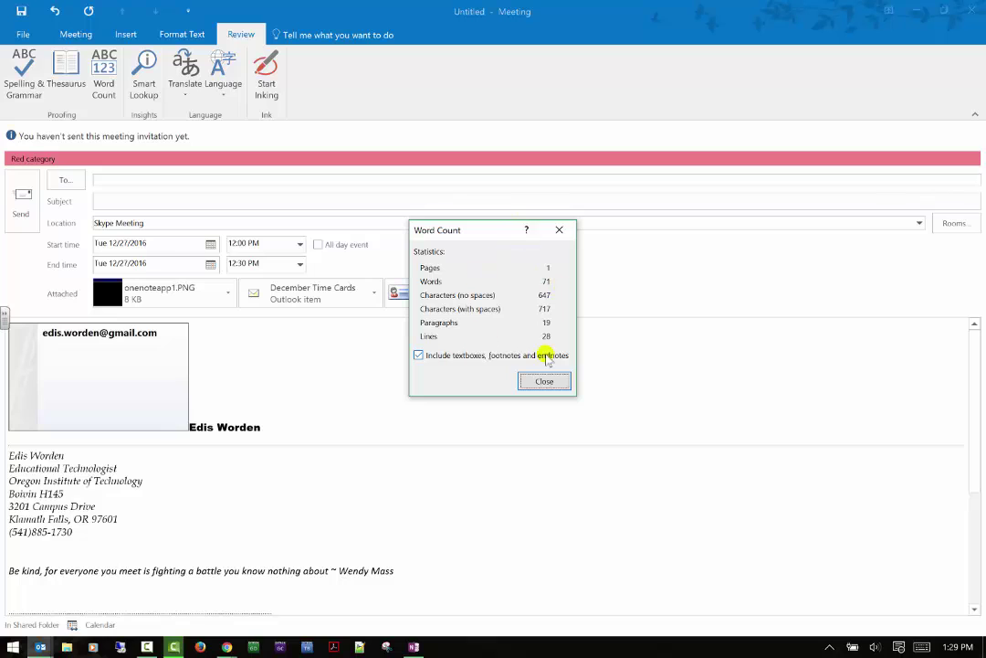
click(559, 230)
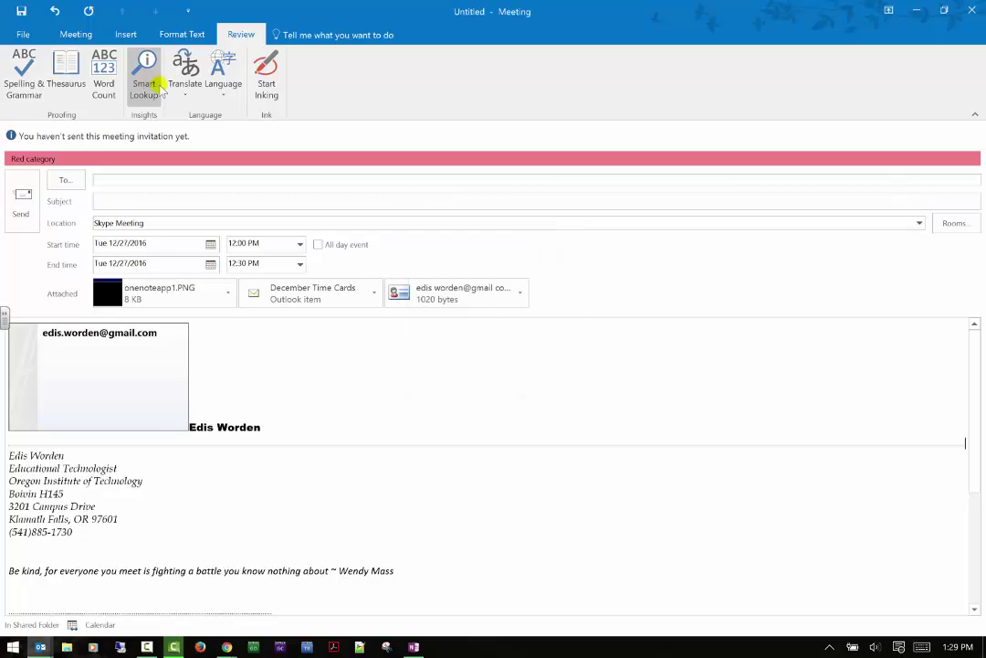
click(186, 82)
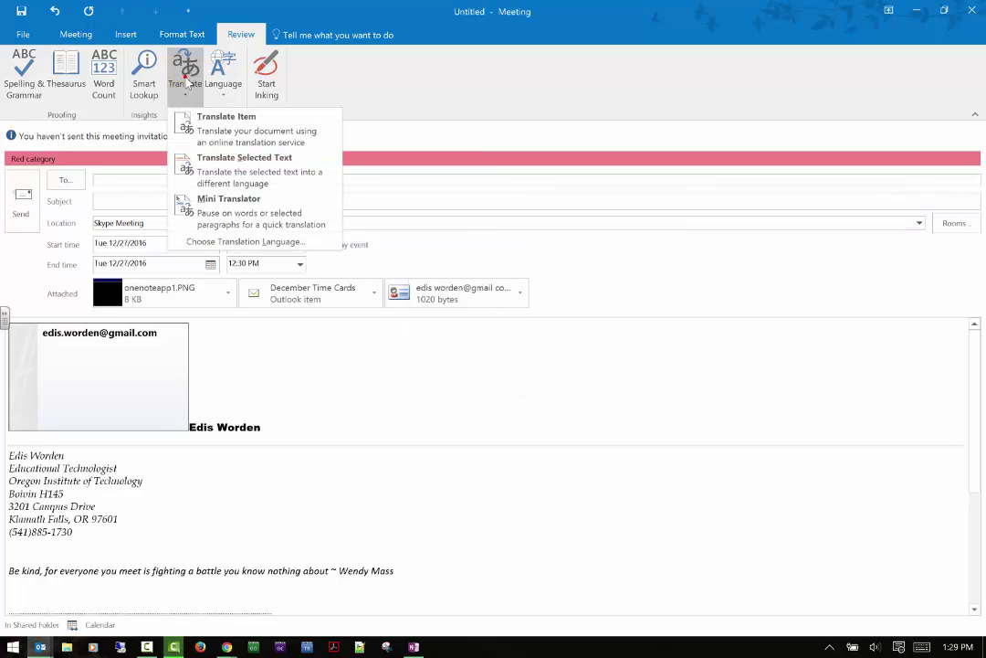
click(530, 76)
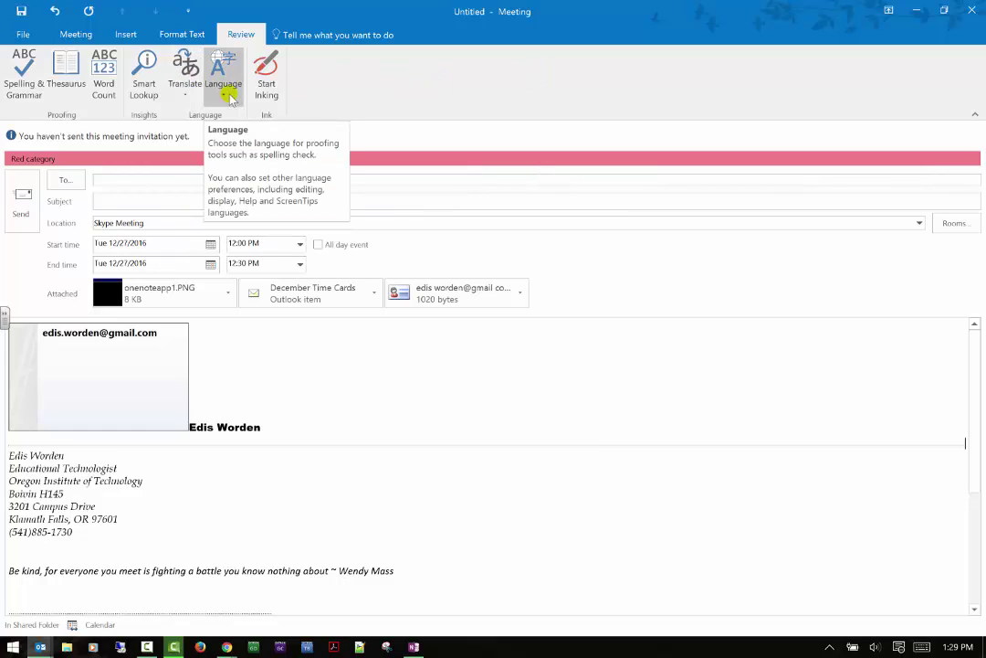
Handwrite the sender's first name in thin red ink beside the business card, and erase all of its strokes.
click(273, 75)
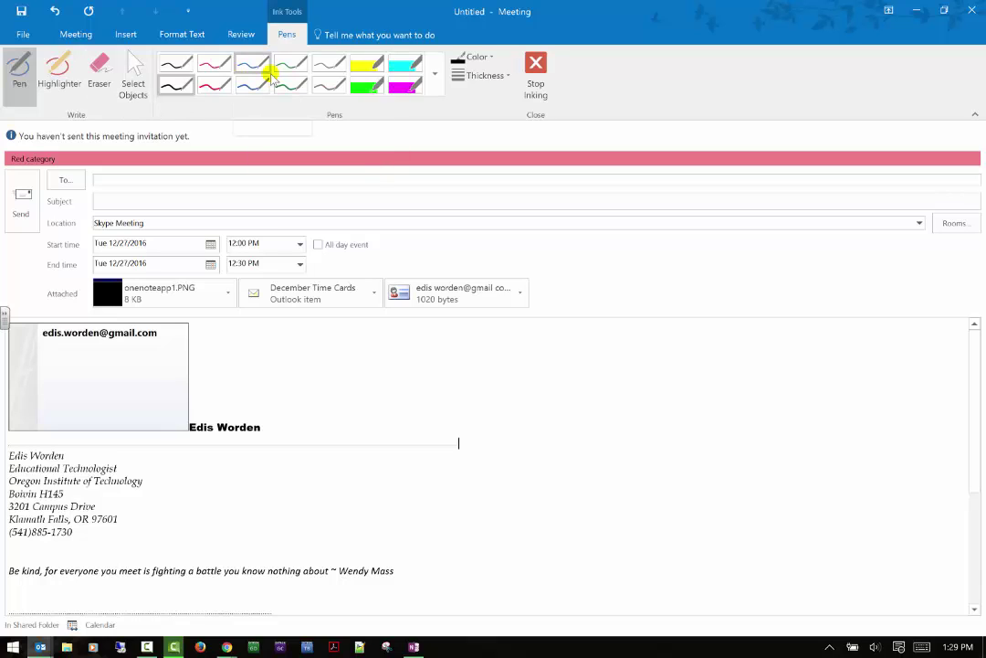
click(215, 71)
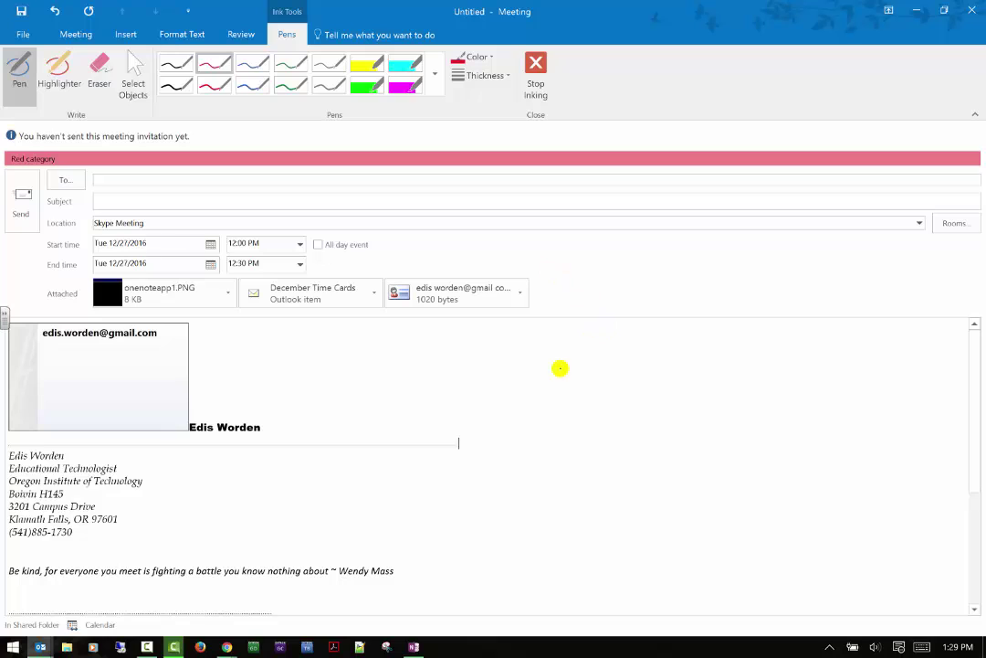
drag(567, 376, 546, 443)
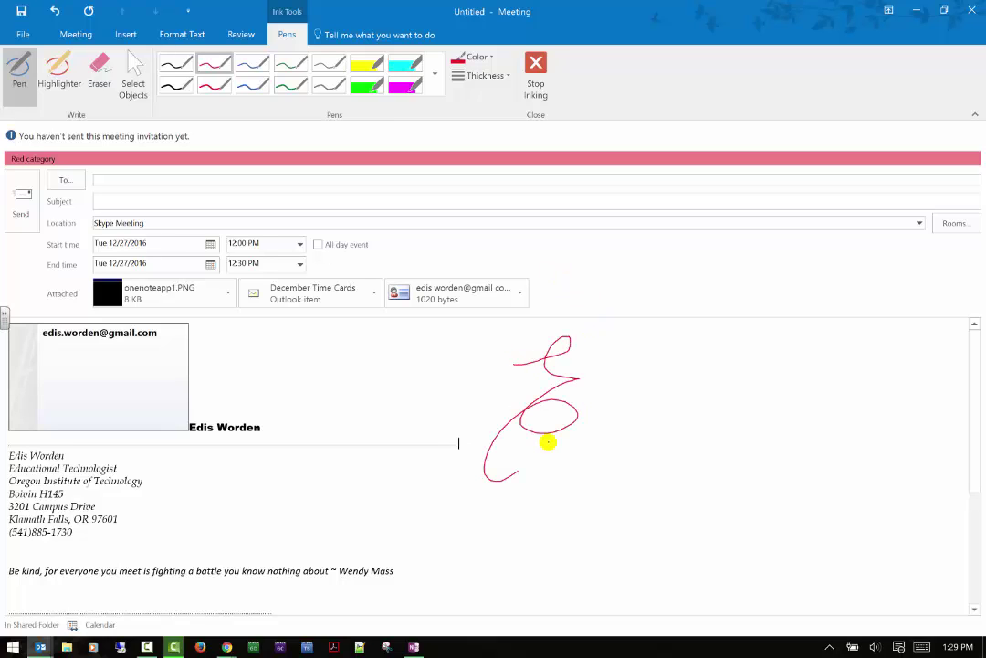
drag(645, 343, 622, 431)
mouse_move(636, 326)
mouse_down()
mouse_move(671, 381)
mouse_move(724, 398)
mouse_up()
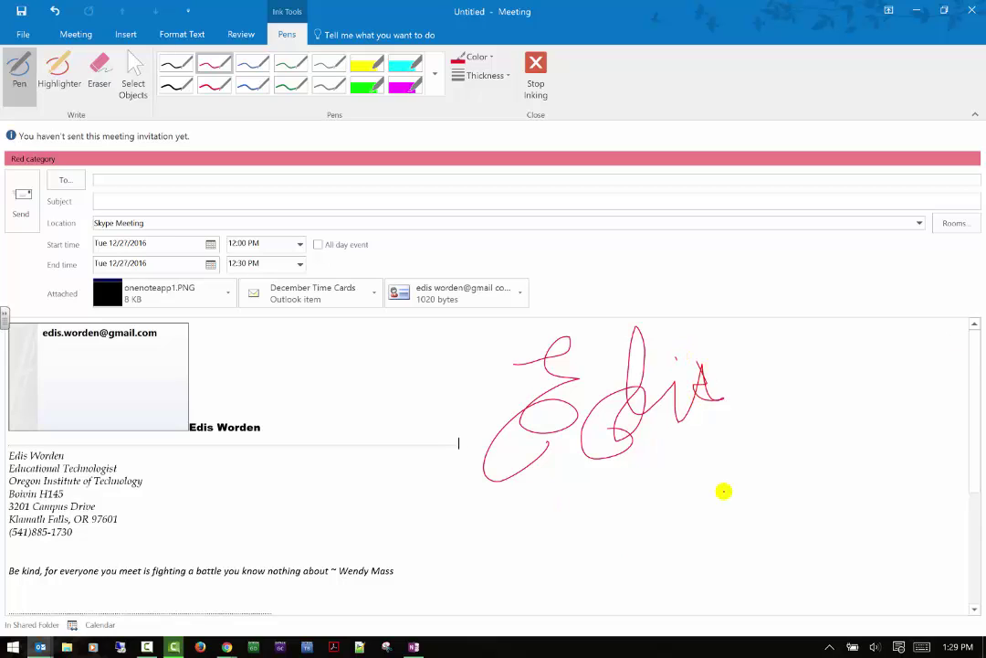
click(98, 73)
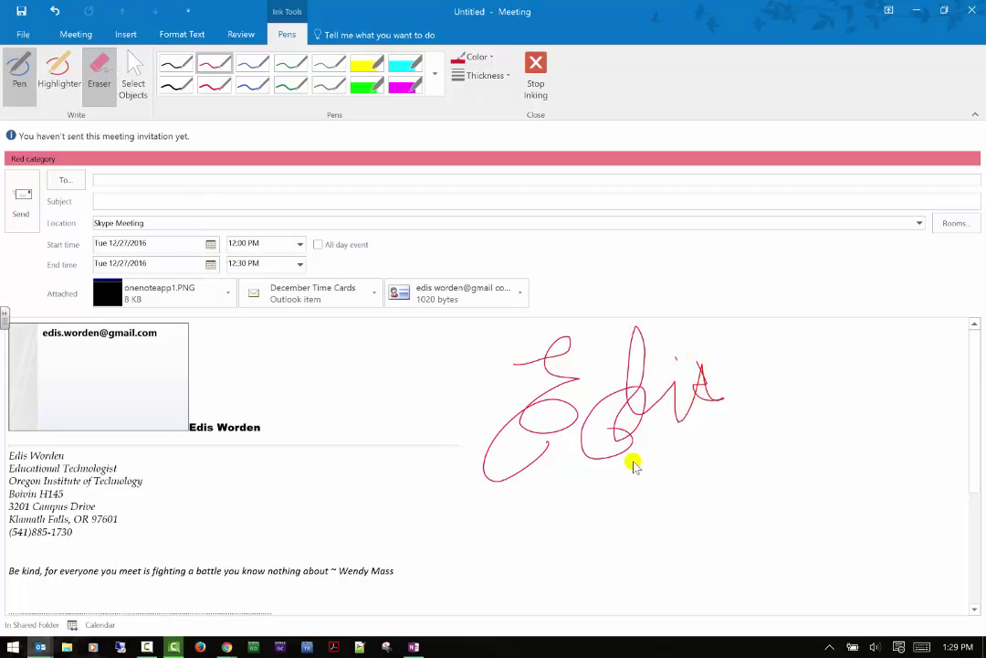
drag(635, 465, 529, 430)
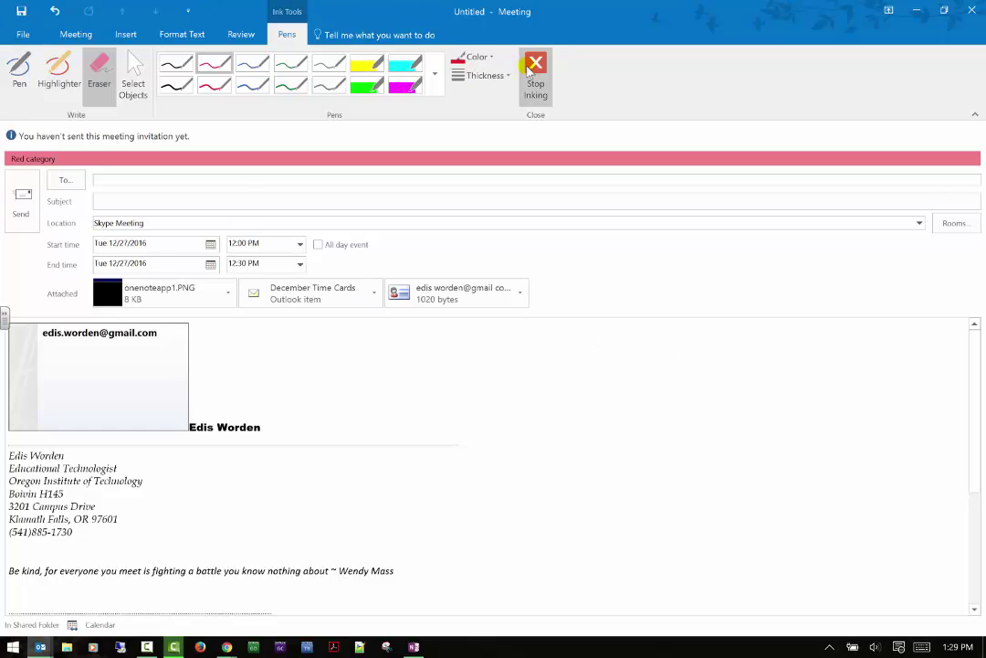
Draw an X in thick purple ink in the empty area beside the business card, and stop inking.
click(458, 62)
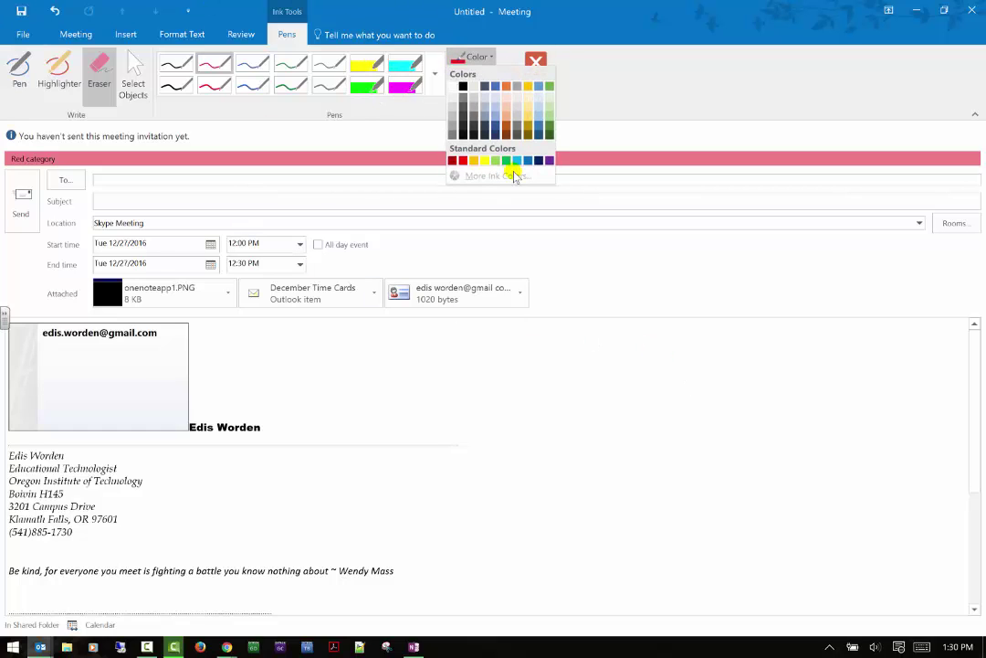
click(550, 161)
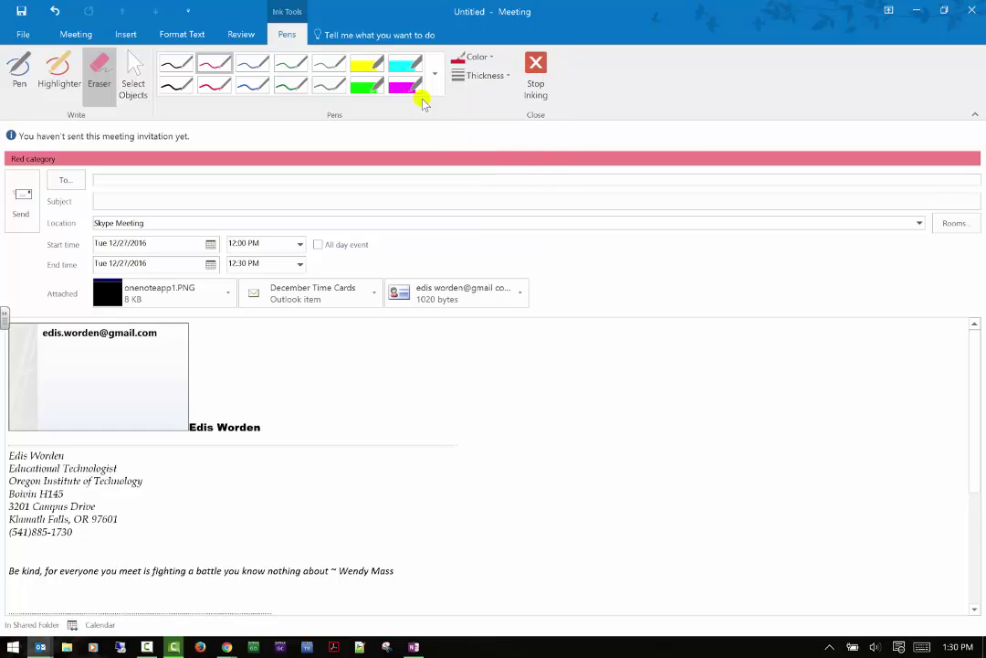
click(482, 75)
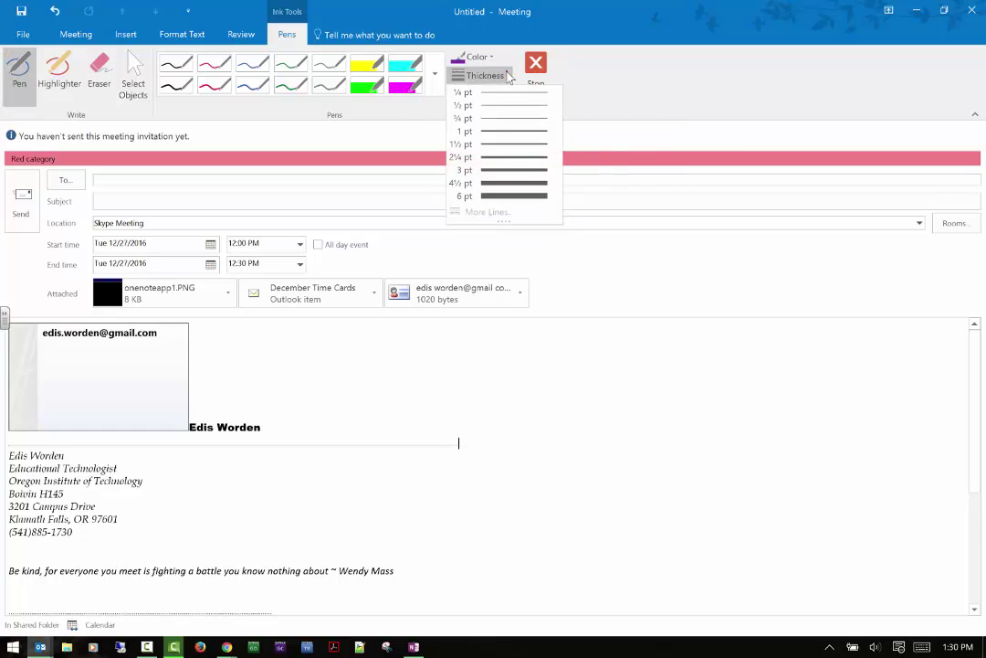
click(511, 191)
drag(557, 474, 638, 409)
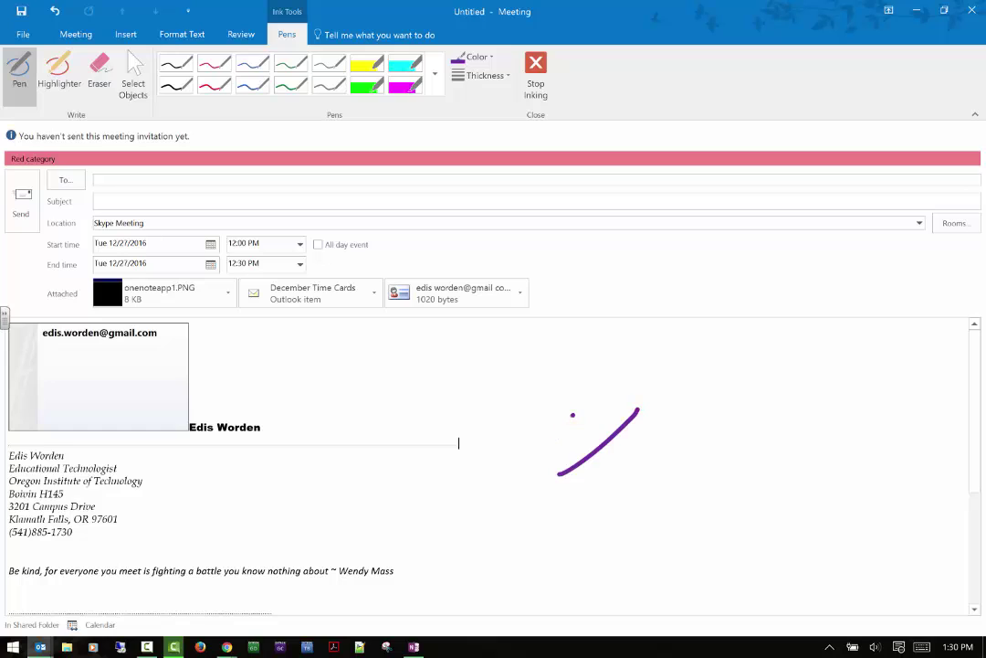
drag(571, 415, 687, 462)
click(537, 62)
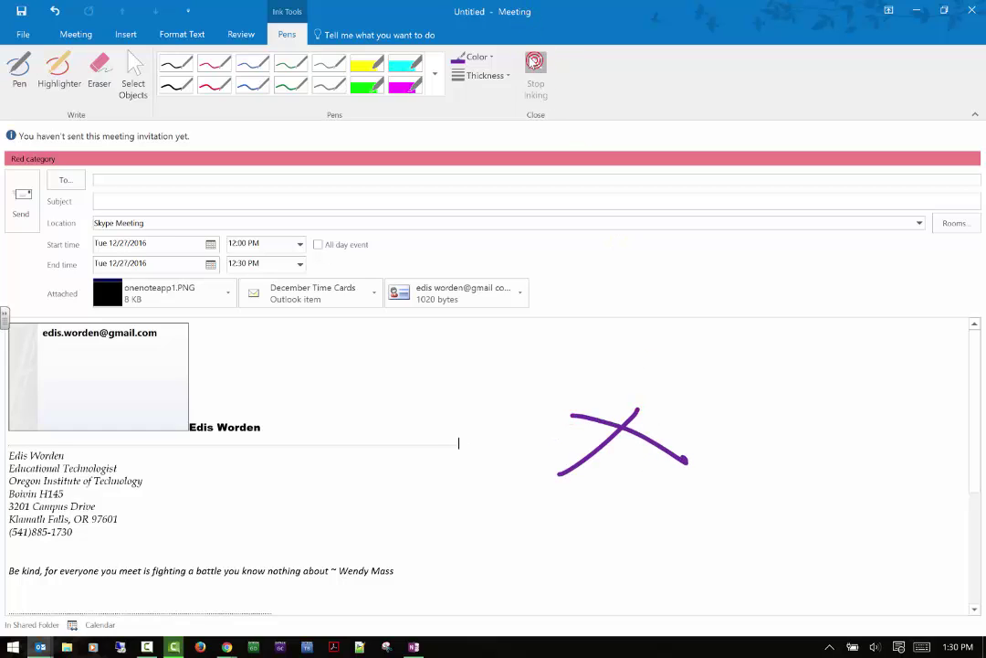
click(100, 55)
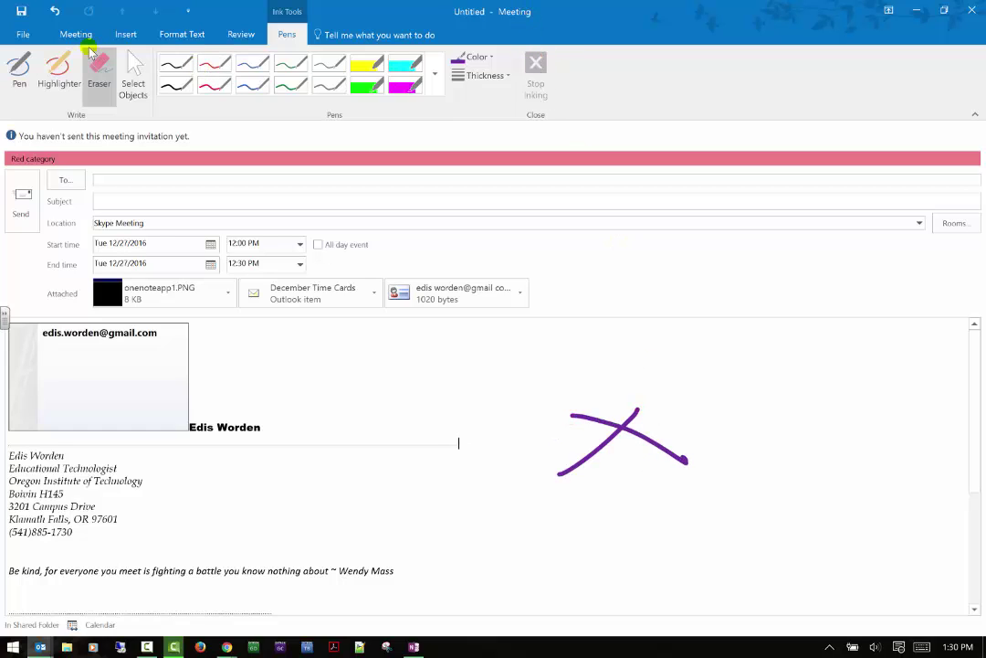
Delete the unsent Skype meeting invitation, discarding its changes.
click(77, 37)
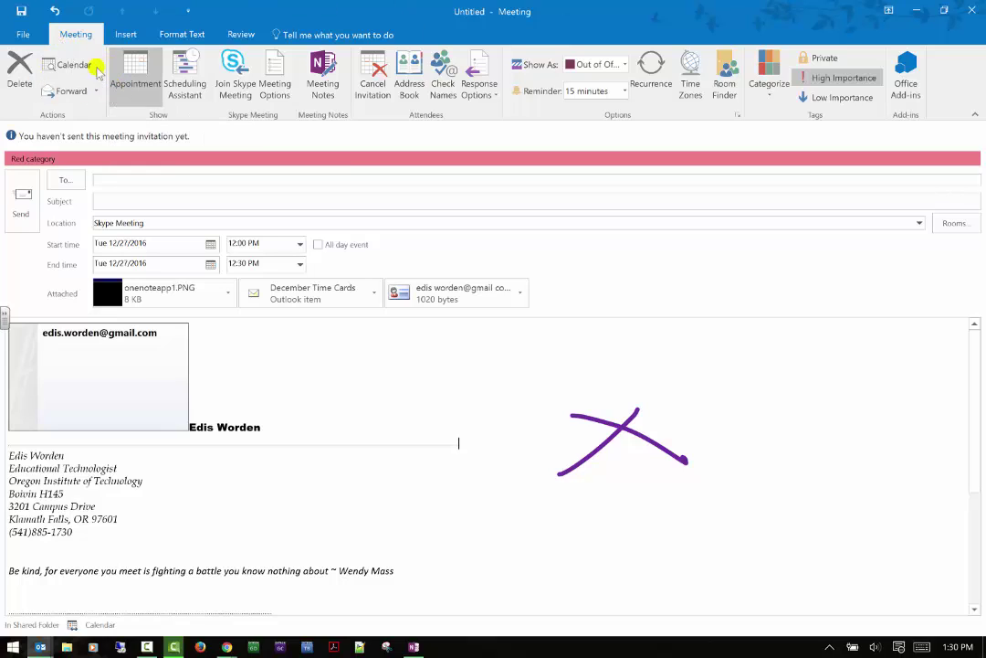
click(17, 81)
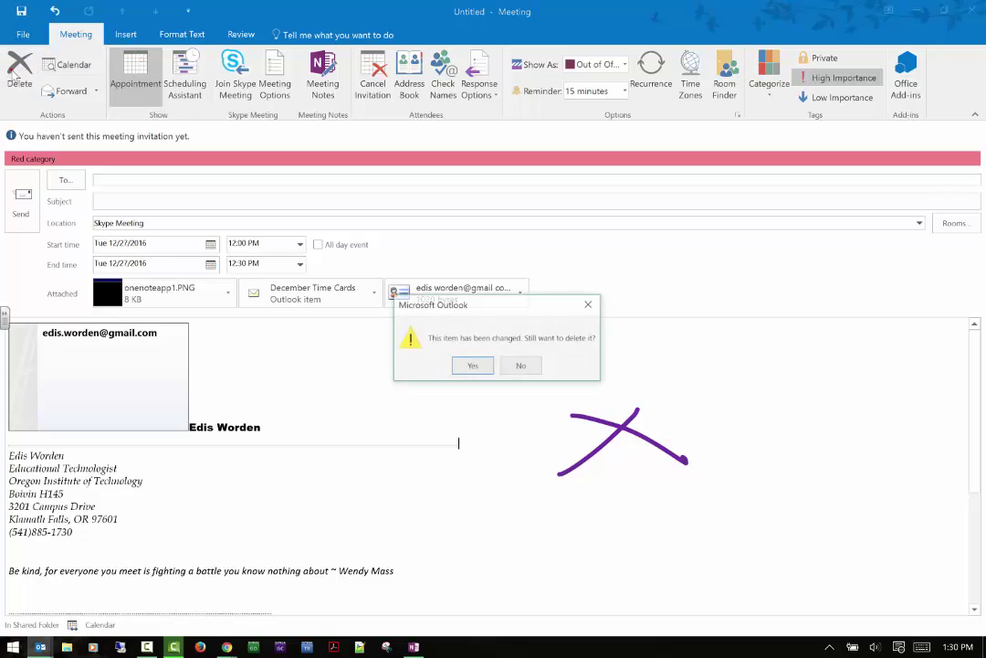
click(472, 365)
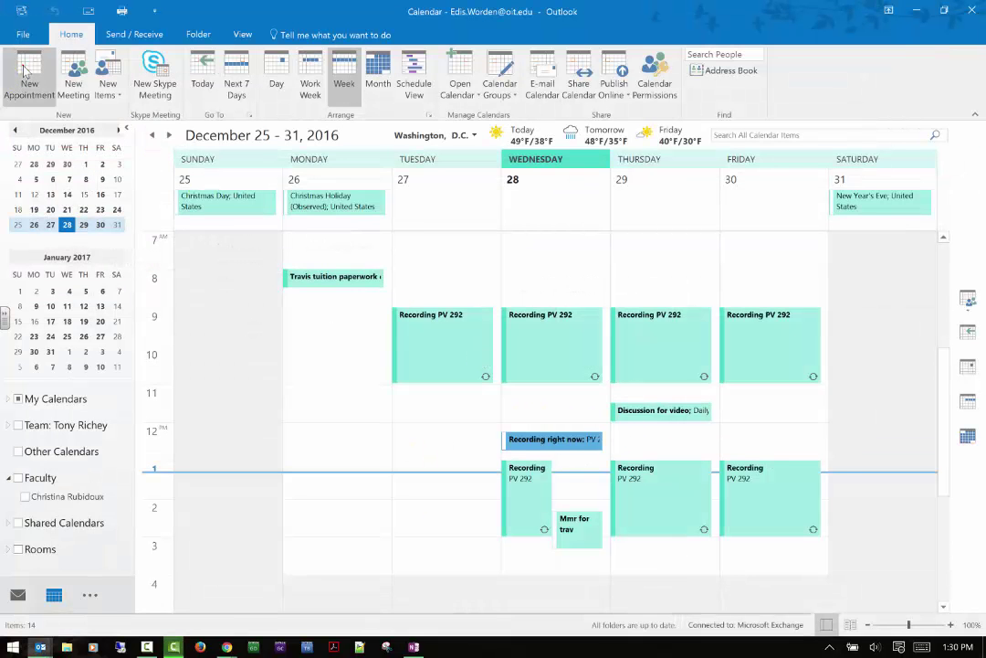
click(42, 86)
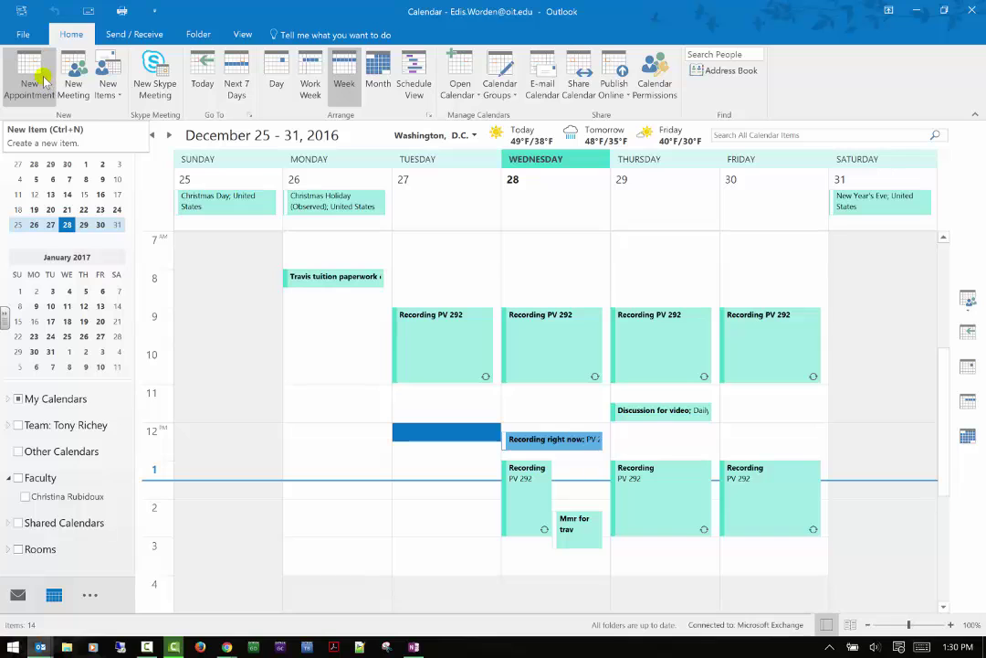
click(42, 77)
key(Escape)
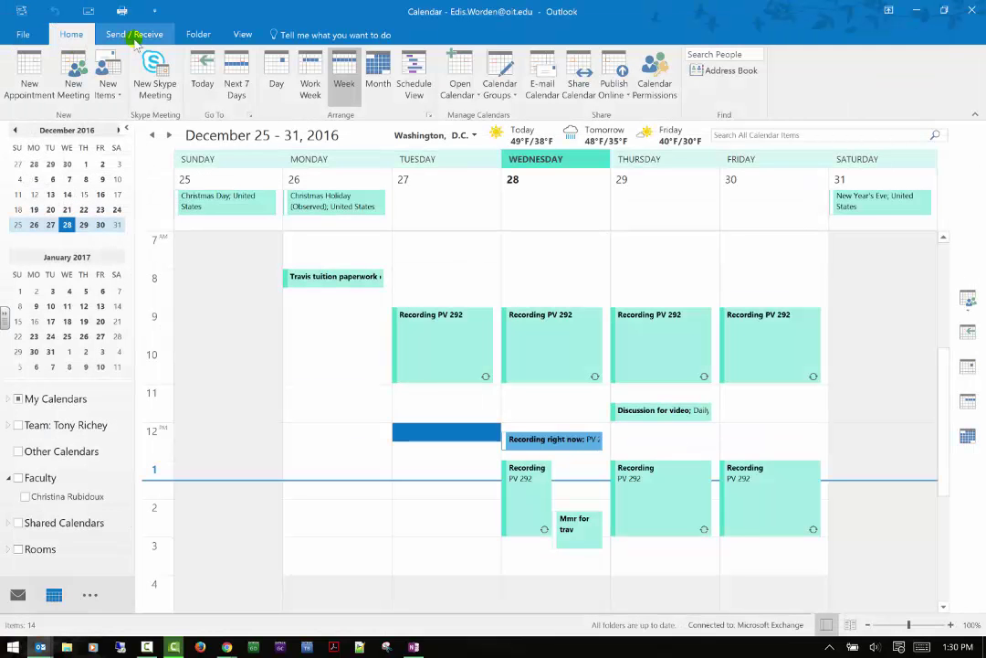
Switch to the "Discussion for video" meeting, view the insert options available in its body, and close it.
mouse_move(40, 648)
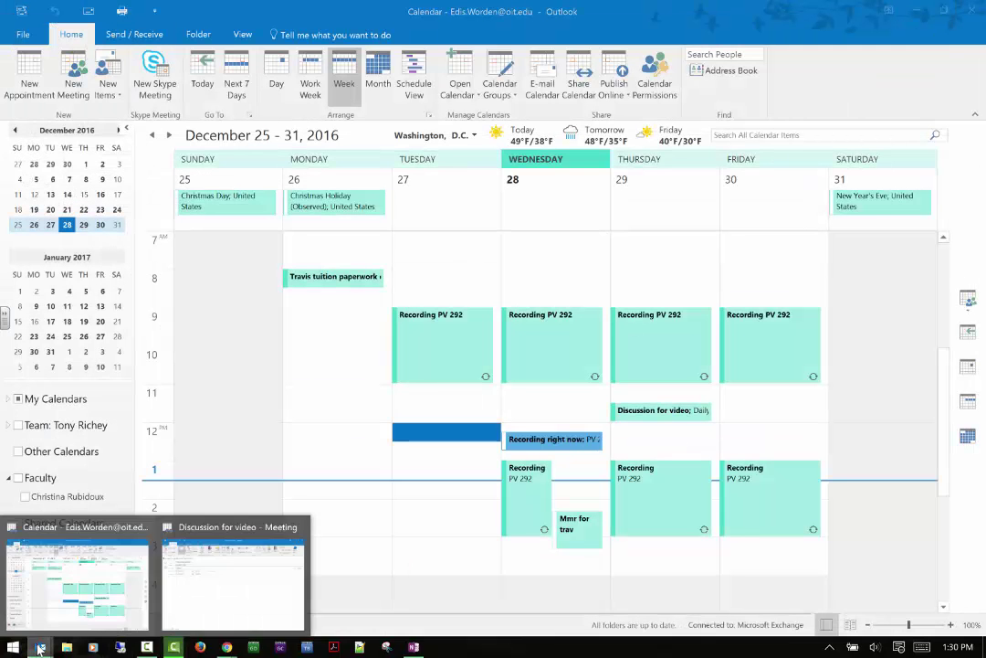
click(220, 598)
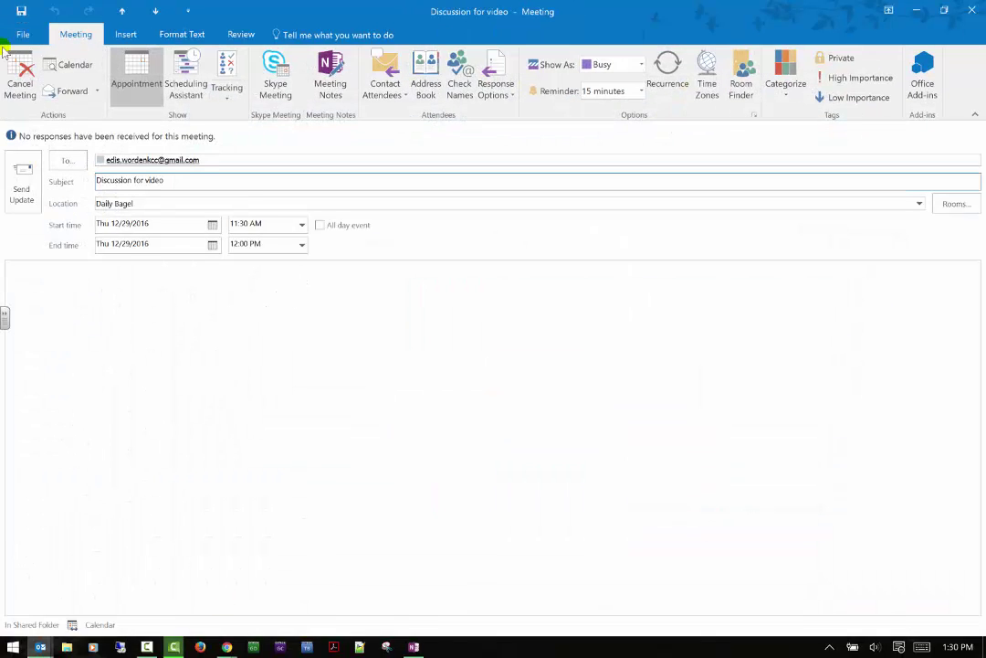
click(125, 34)
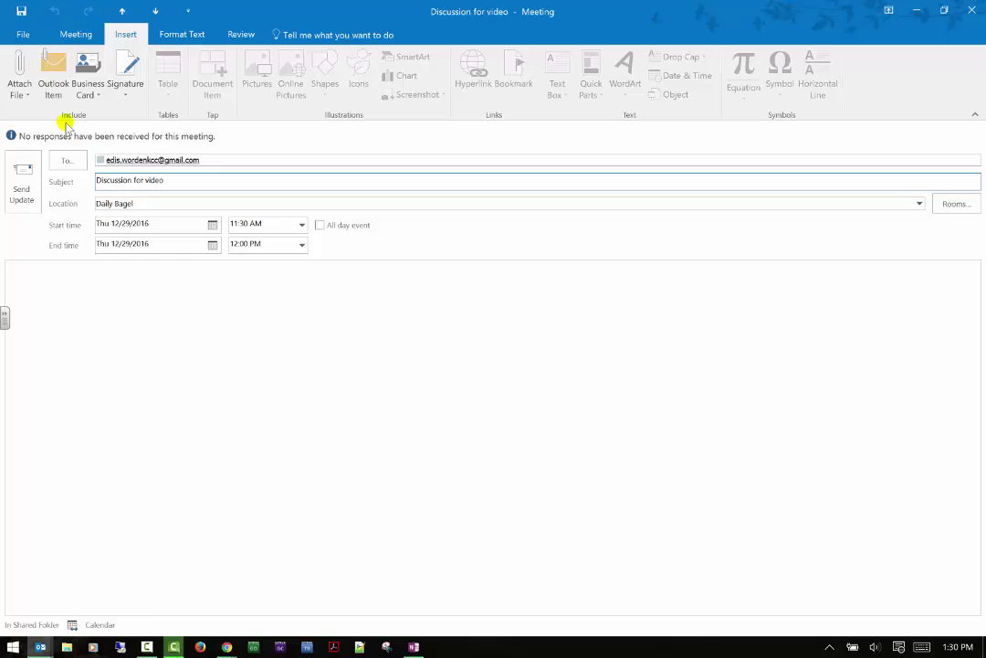
click(176, 349)
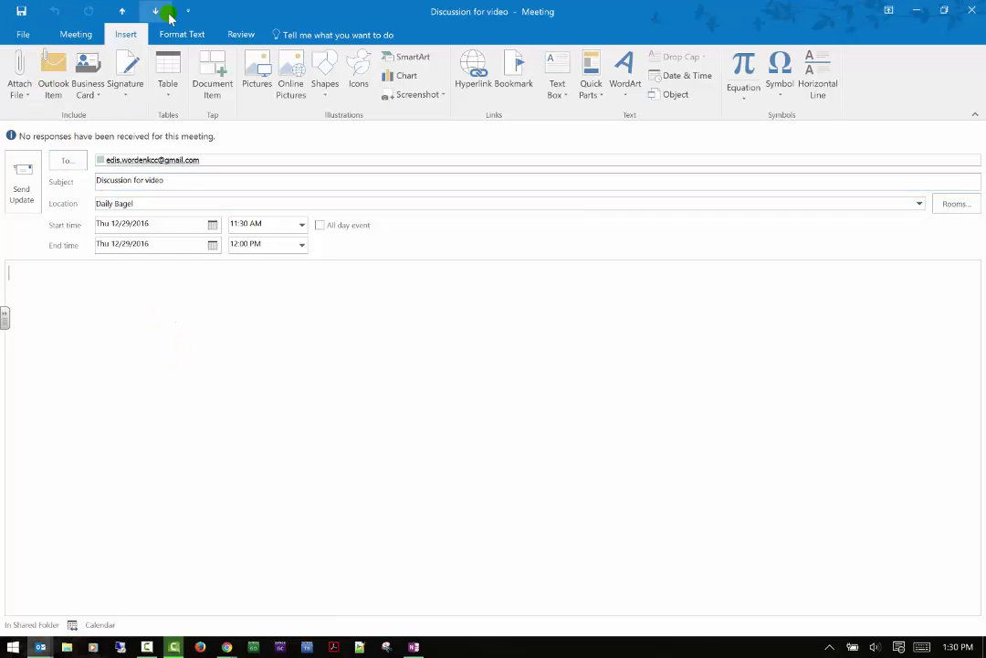
click(968, 11)
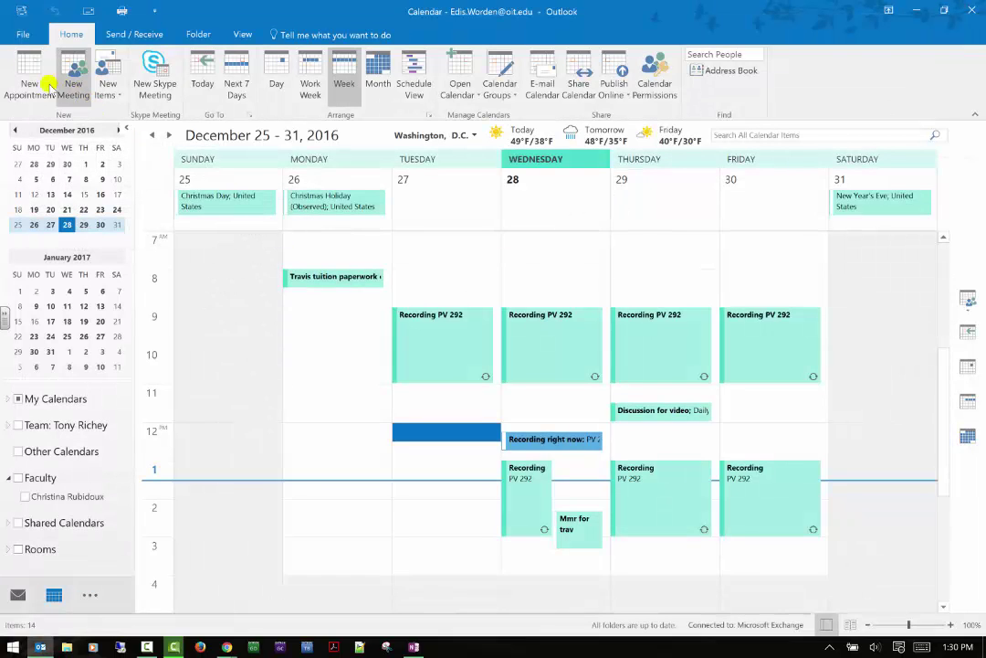
Open a new appointment and place the cursor in its body to view the available insert options.
click(49, 84)
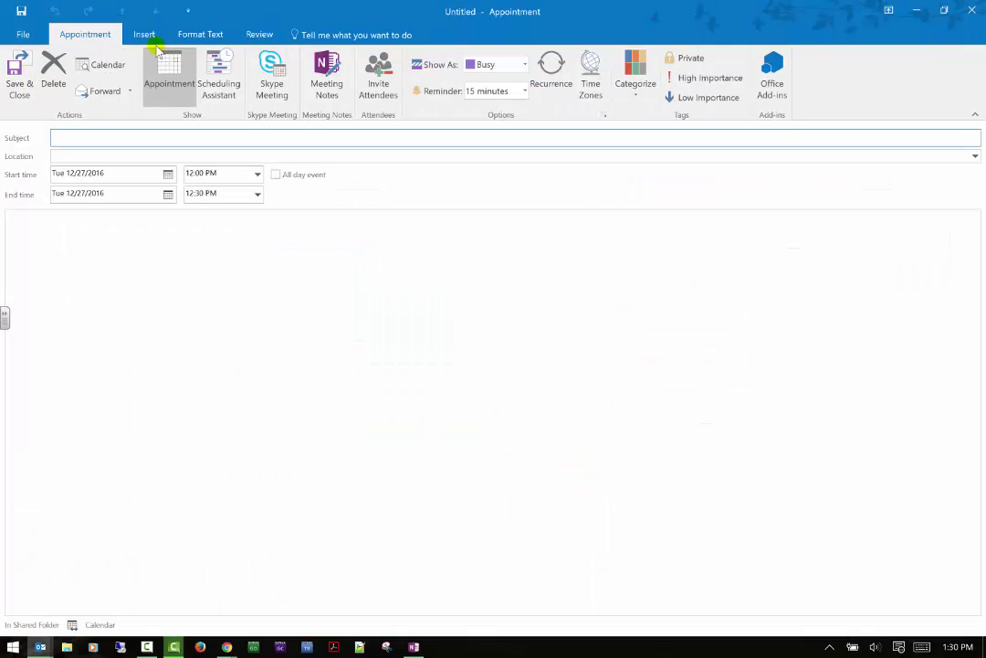
click(145, 35)
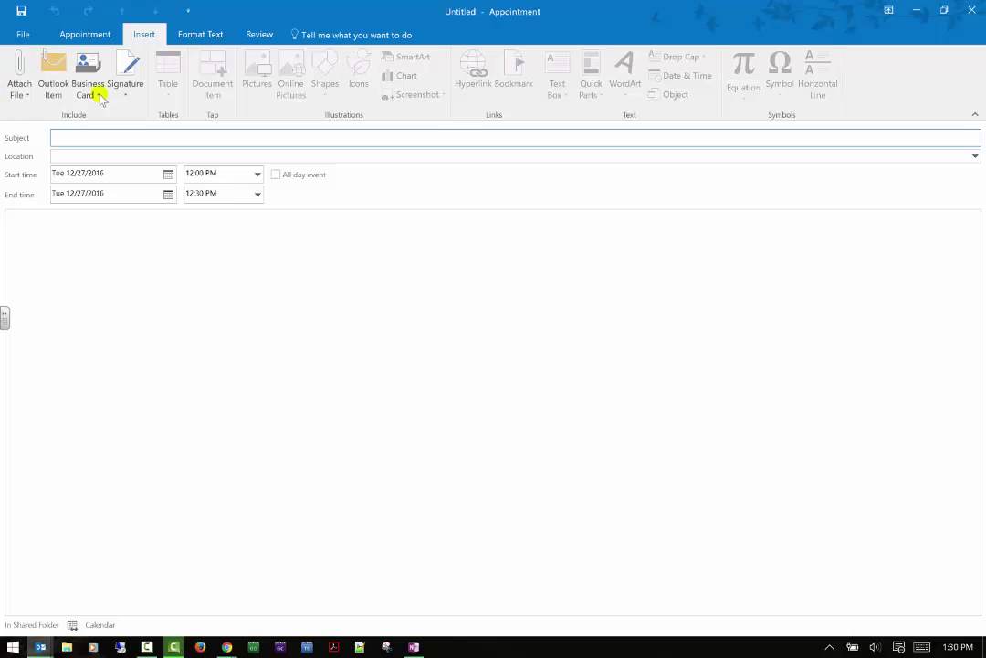
click(81, 245)
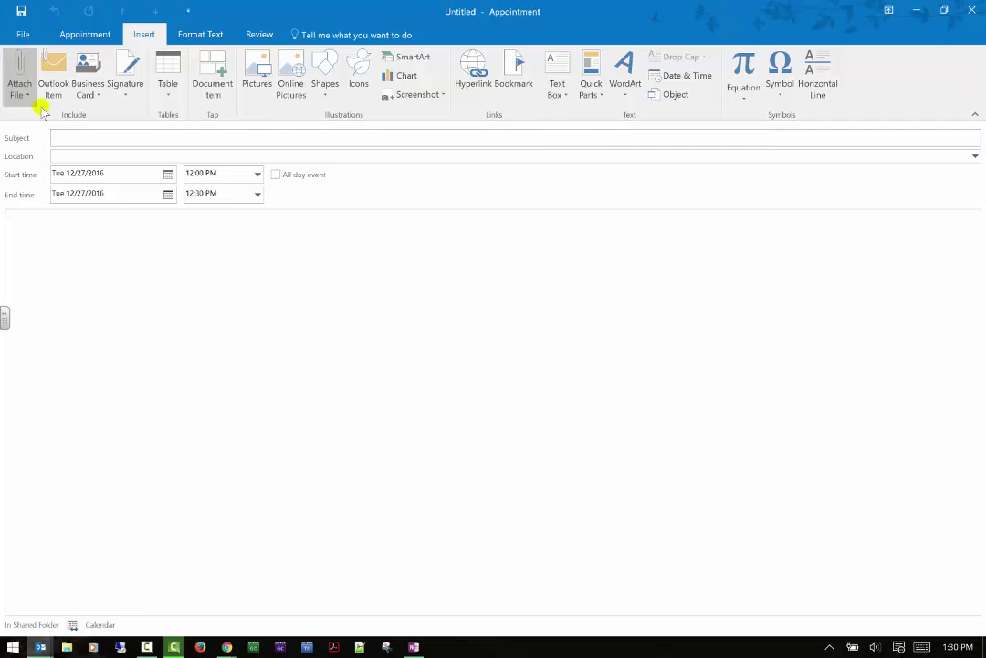
Examine the new appointment's text formatting and review tools, including Smart Lookup, and close the appointment without saving.
click(194, 35)
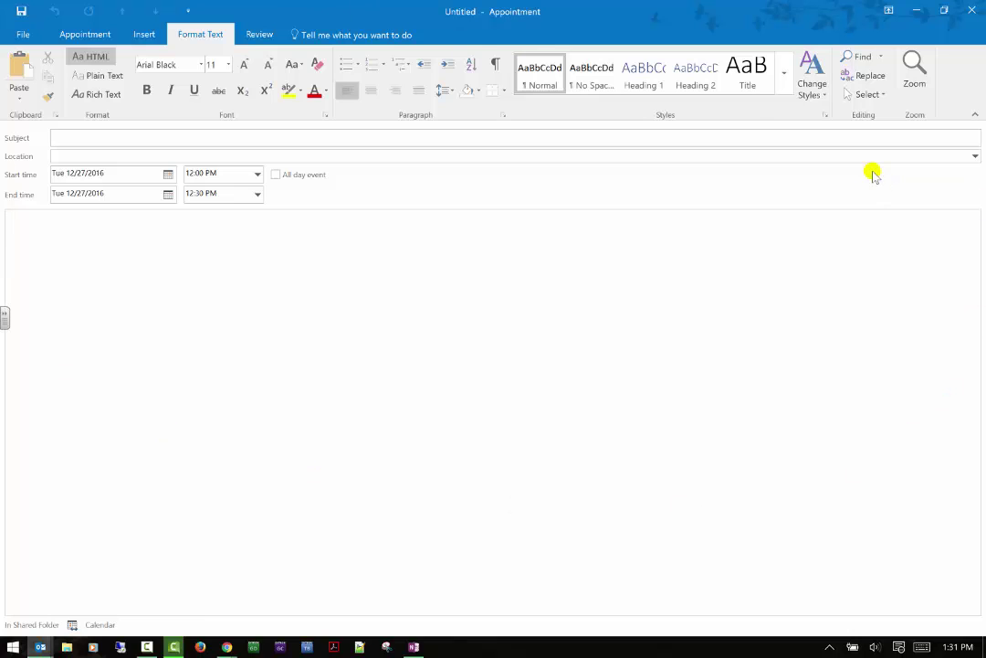
click(261, 34)
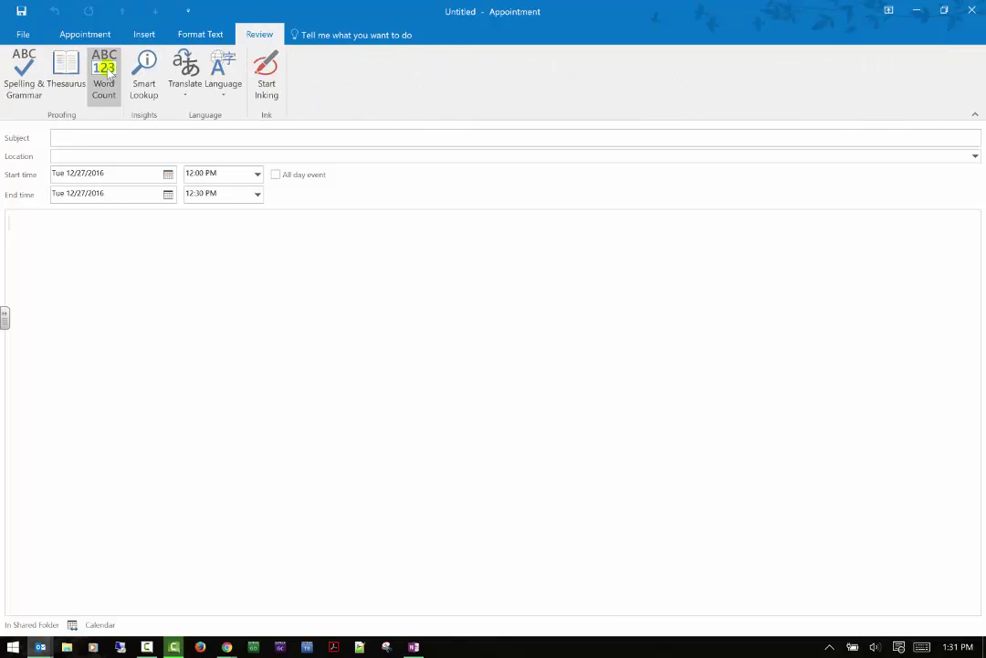
click(155, 74)
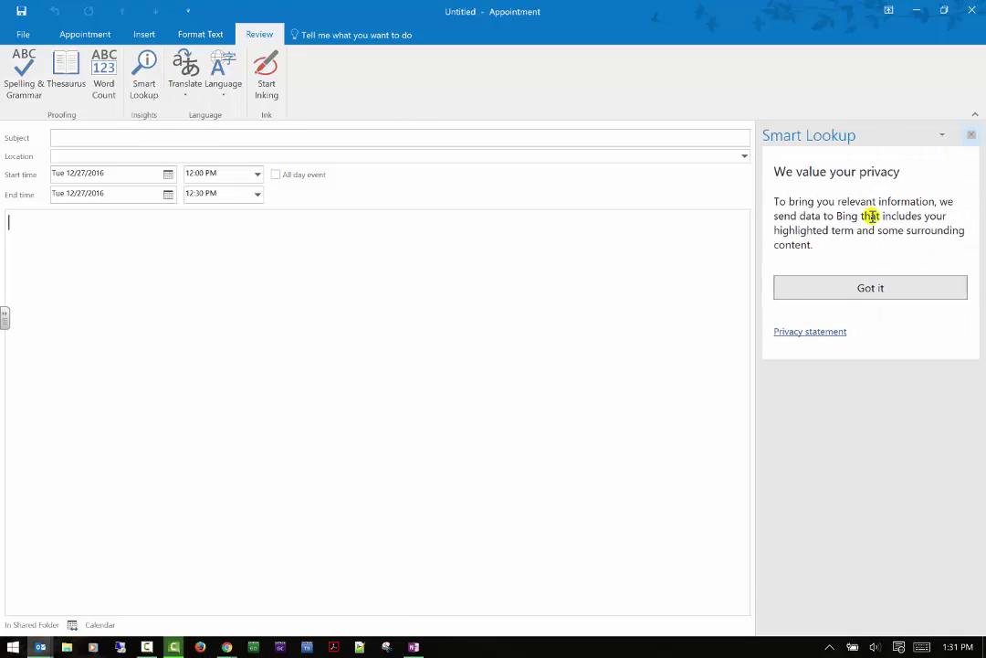
click(971, 134)
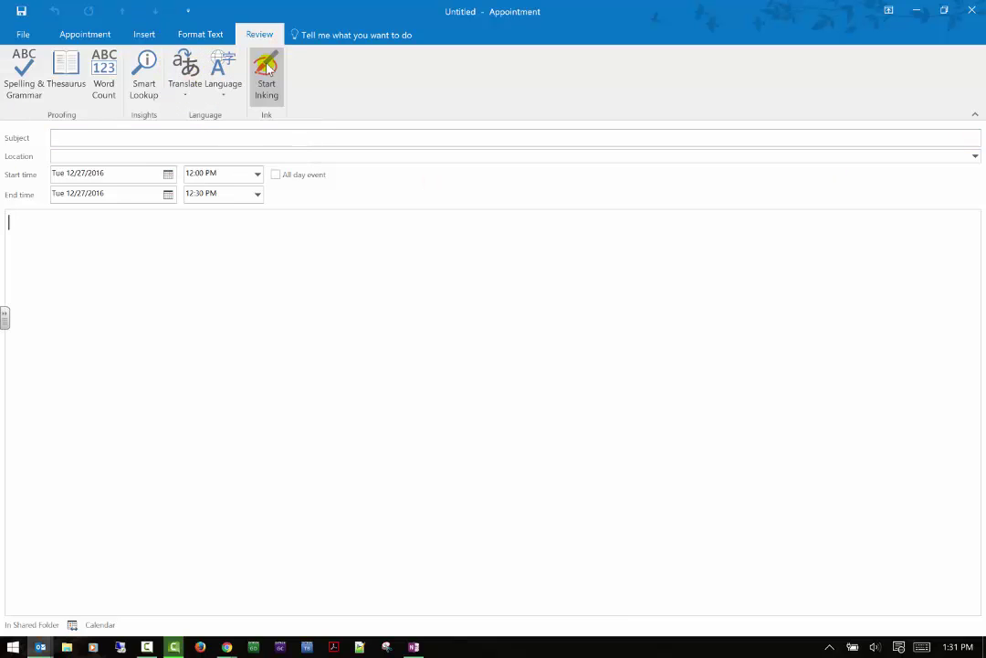
click(974, 9)
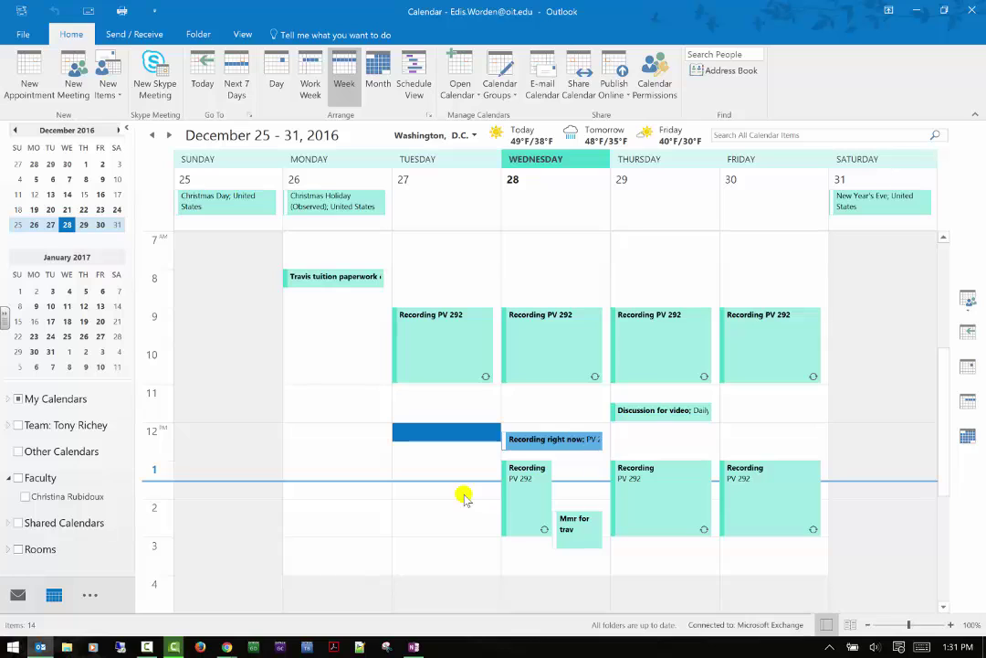
Create a new Skype meeting invitation and place the cursor beside the join link in its body to view the available insert options.
click(139, 80)
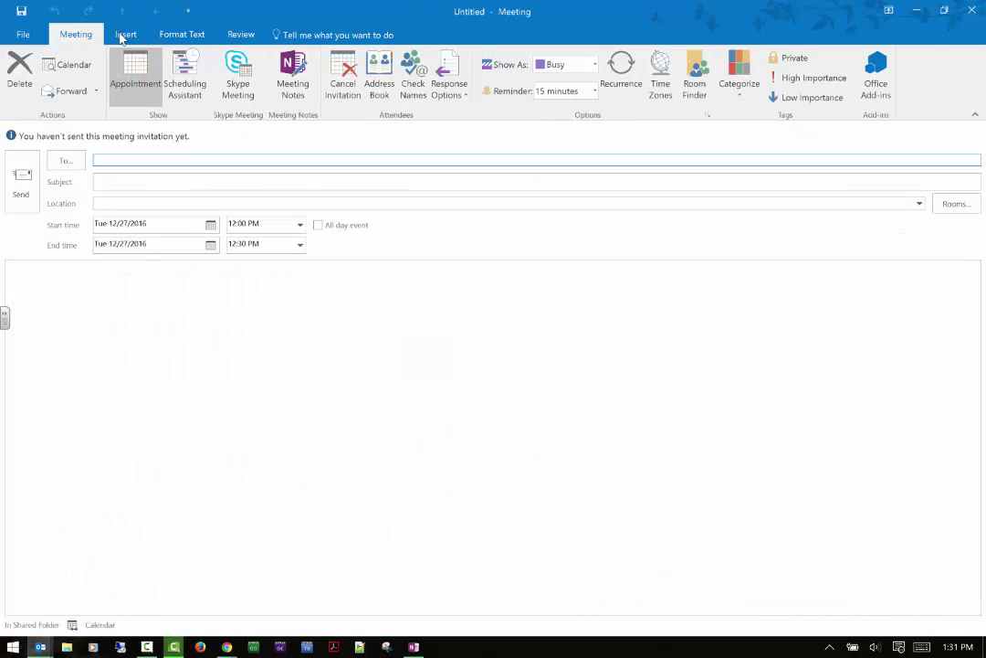
click(125, 35)
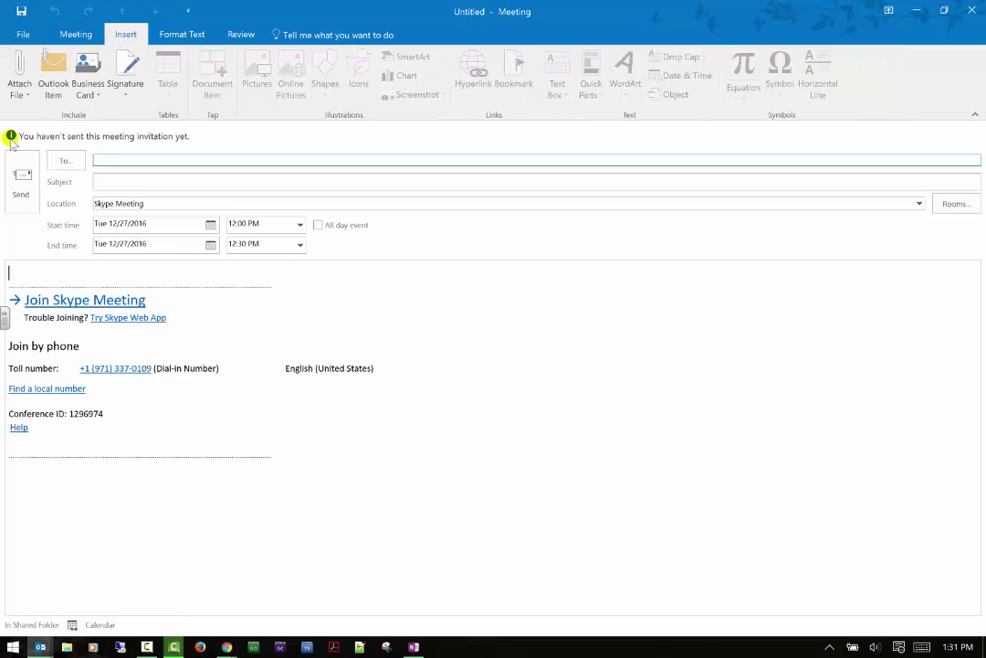
click(306, 301)
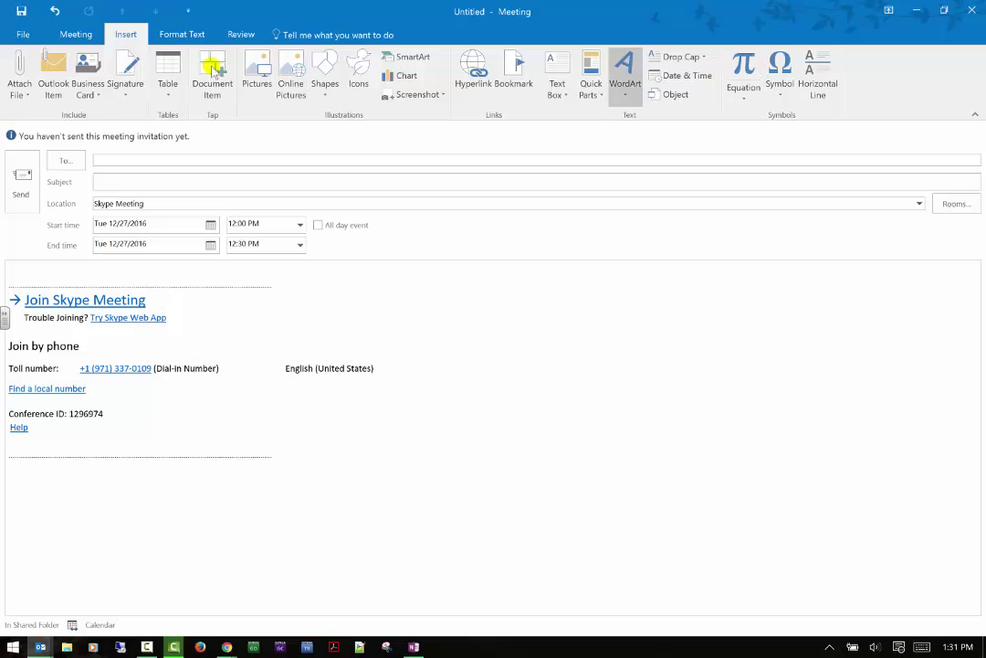
Examine the text formatting and review tools available for the Skype meeting invitation, and place the cursor in its subject.
click(202, 34)
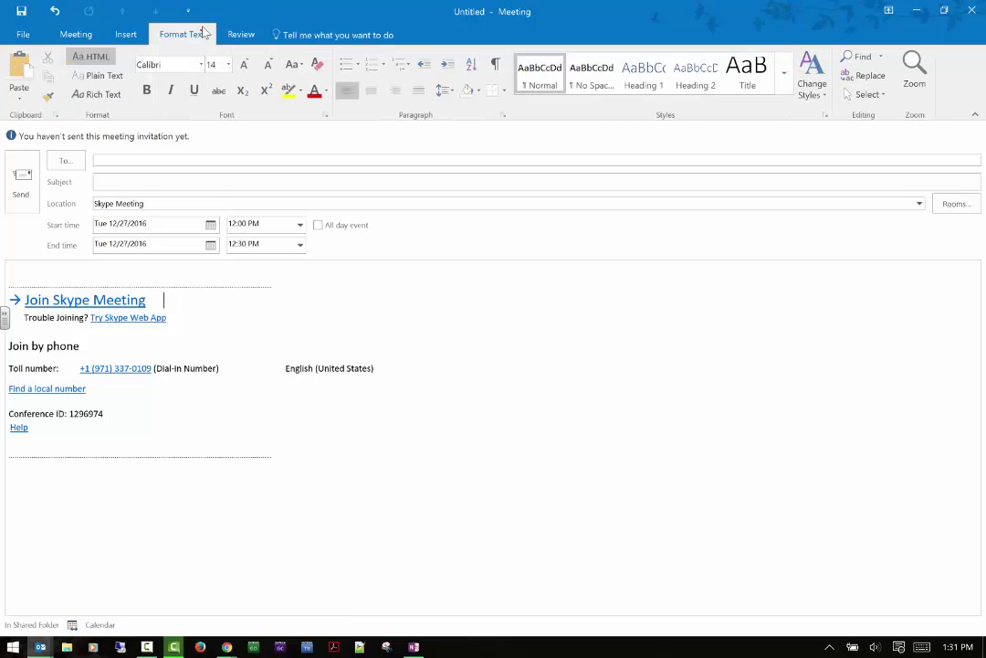
click(238, 39)
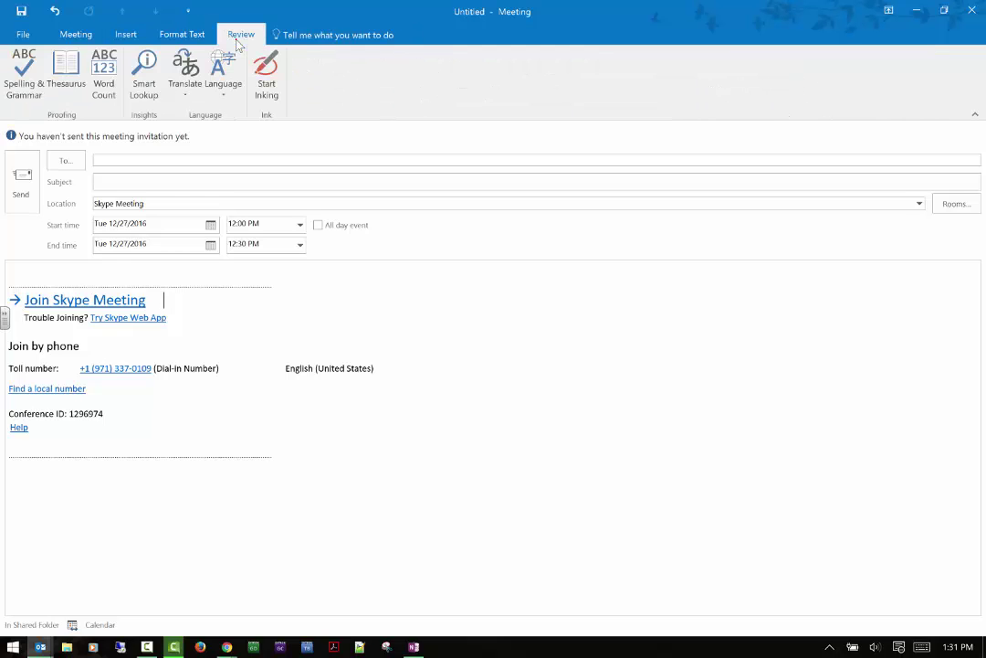
click(874, 183)
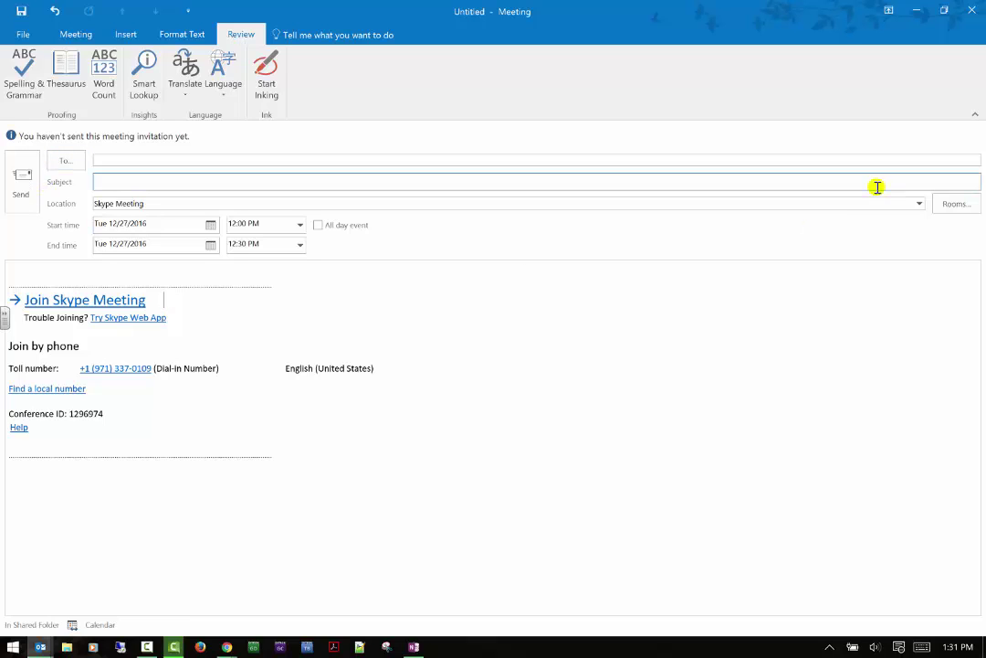